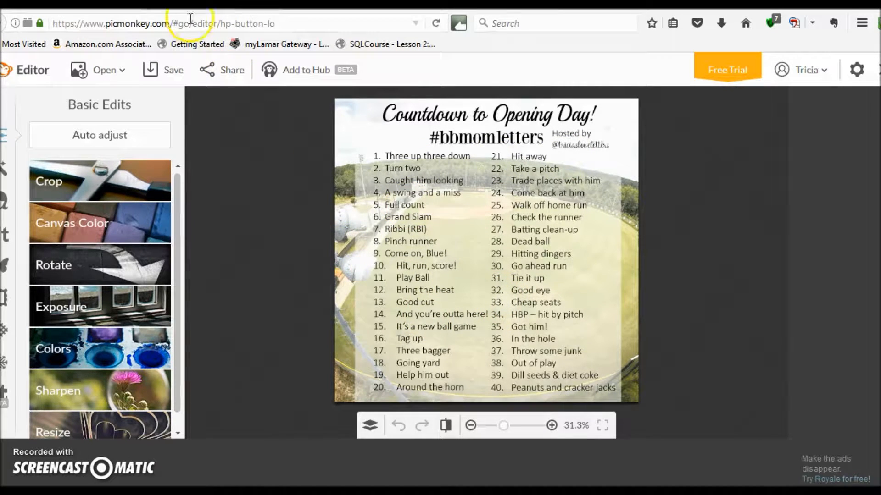
Switch to the Pixabay site, search for "baseball" and browse the resulting free images.
left_click(197, 3)
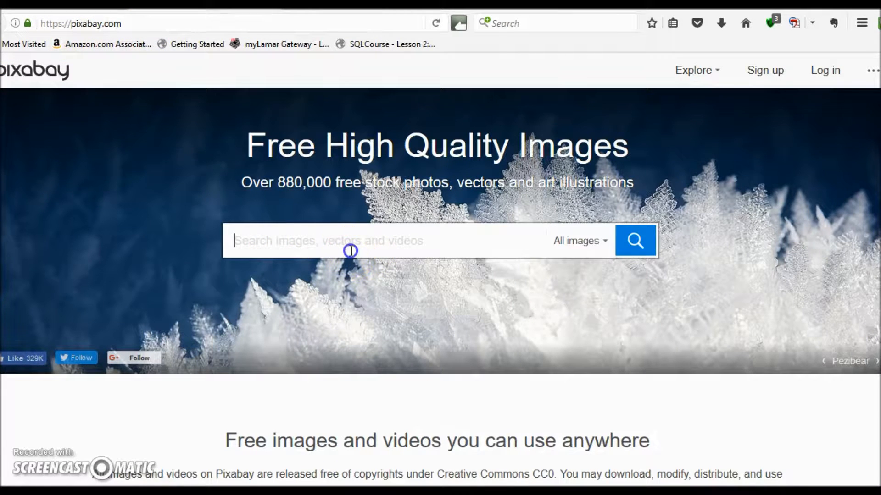
type("baseball")
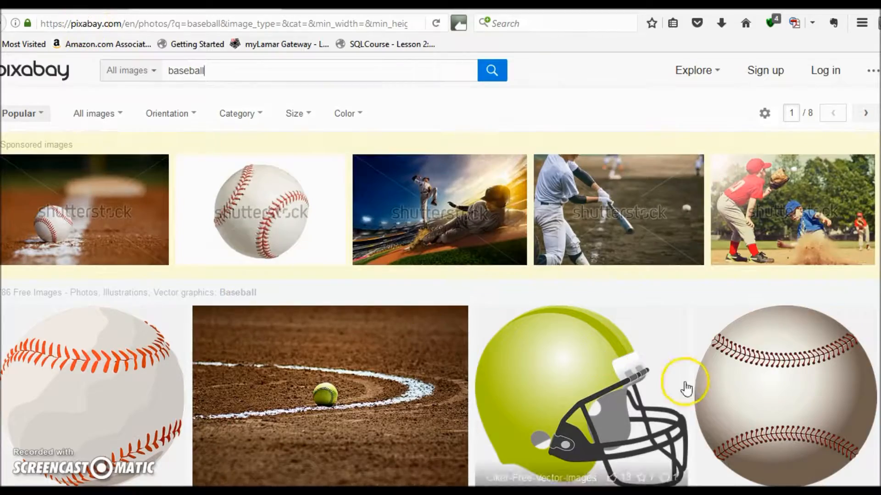
scroll(682, 384, "down", 5)
scroll(622, 354, "down", 12)
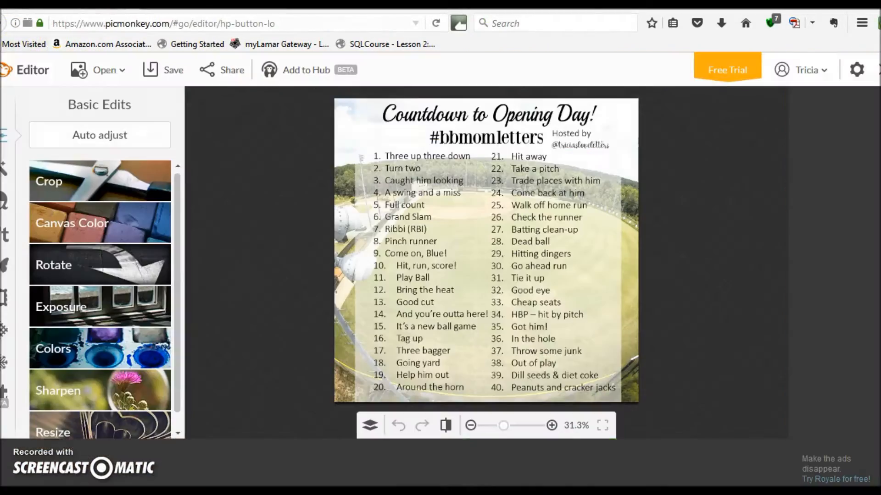
left_click(108, 73)
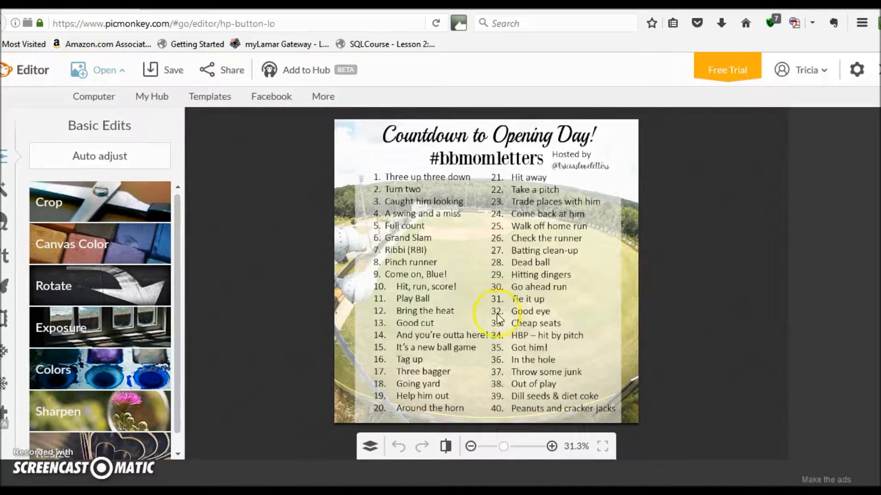
left_click(370, 445)
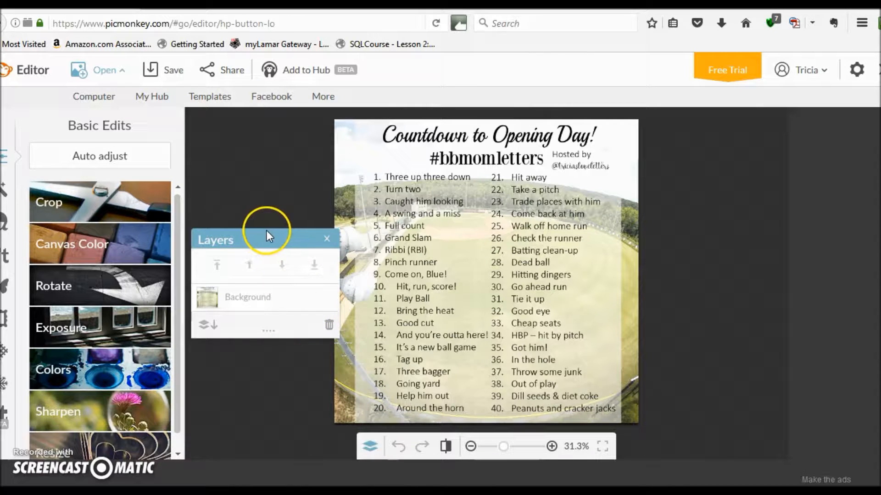
left_click(326, 239)
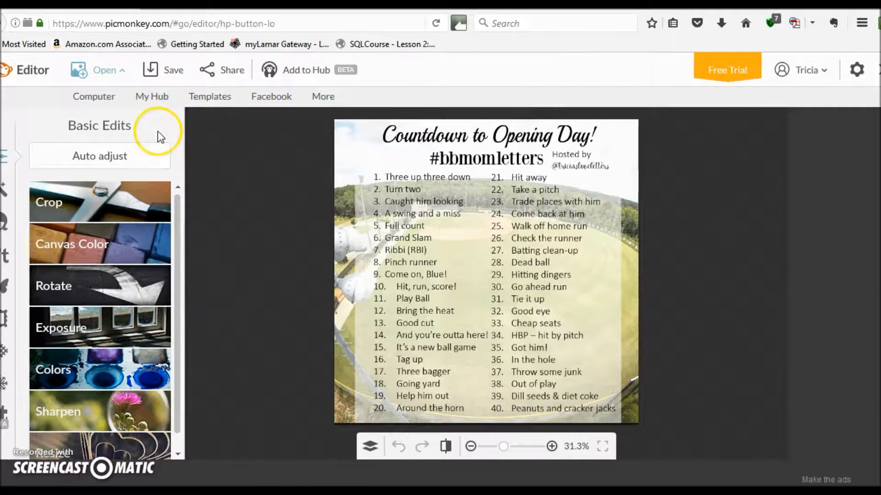
left_click(109, 71)
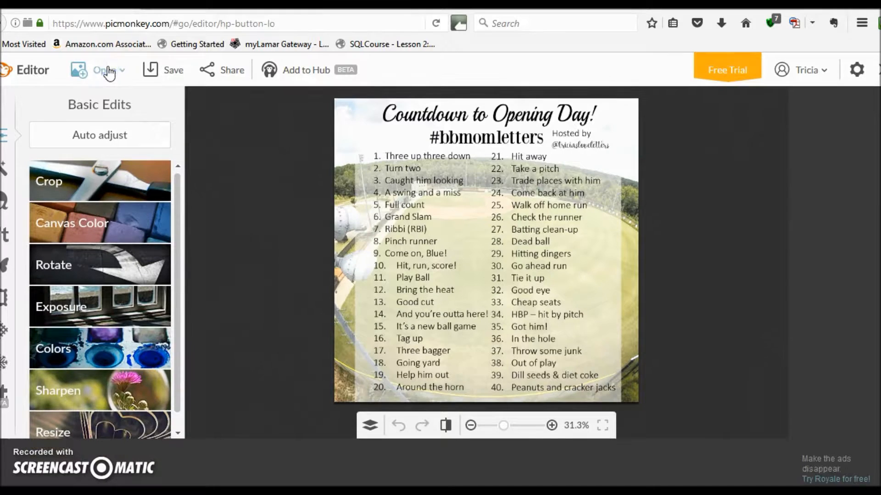
Open the plain baseball field photo from the computer's Downloads folder in the PicMonkey editor.
left_click(103, 71)
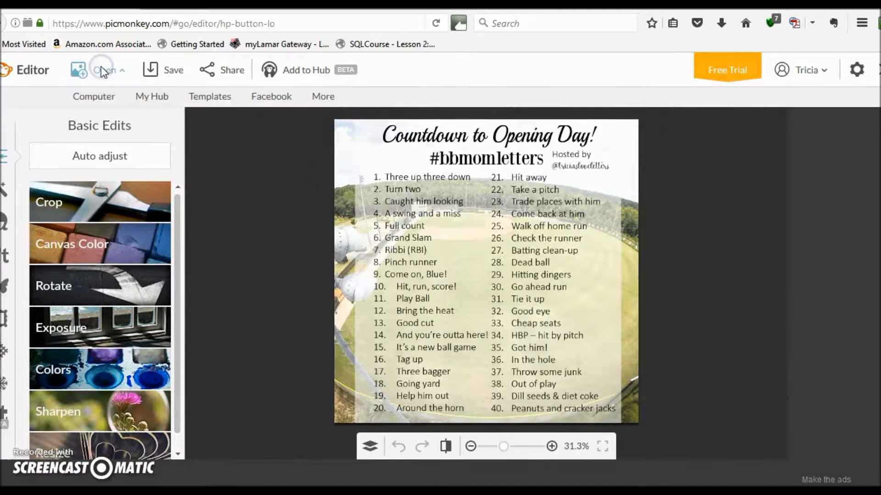
left_click(86, 99)
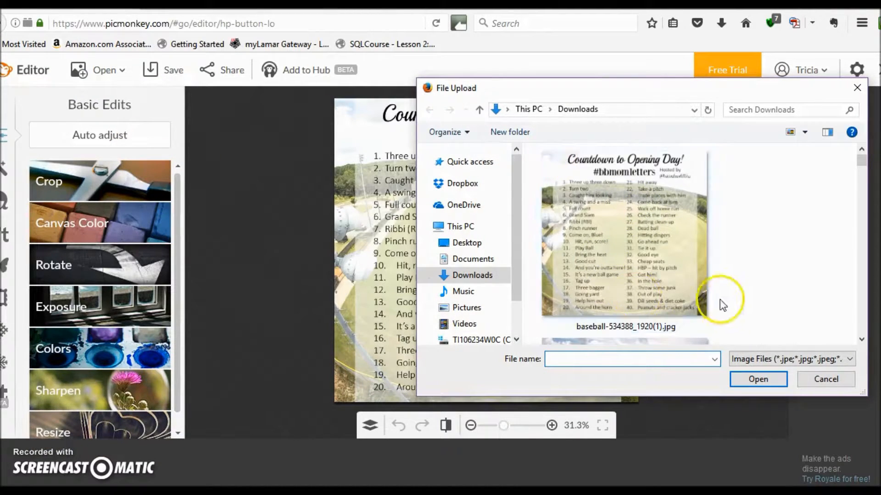
scroll(730, 303, "down", 3)
double_click(659, 294)
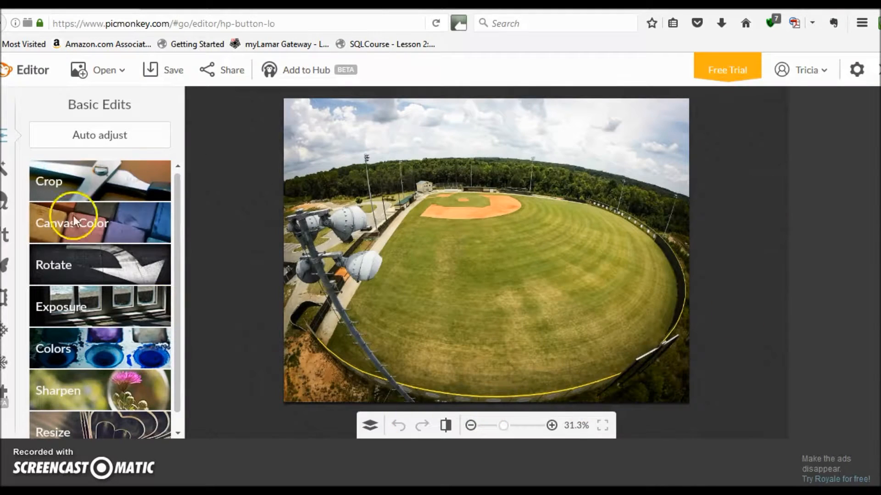
Crop the baseball field photo to a Square of 1440 x 1440 spanning the photo's full height.
left_click(64, 183)
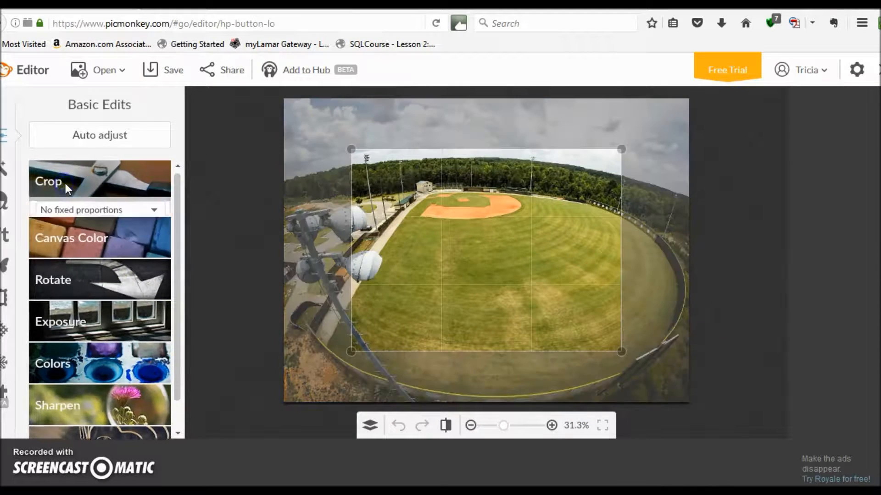
left_click(150, 216)
left_click(58, 258)
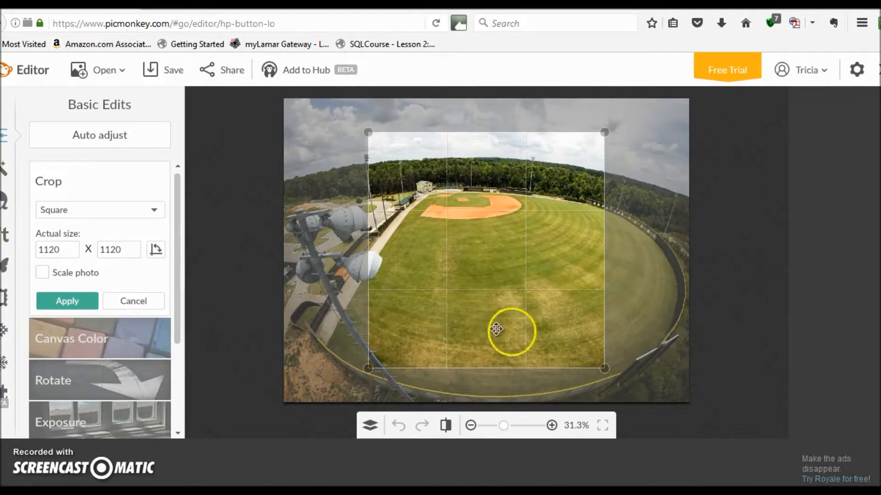
left_click_drag(609, 371, 678, 407)
left_click_drag(367, 132, 334, 99)
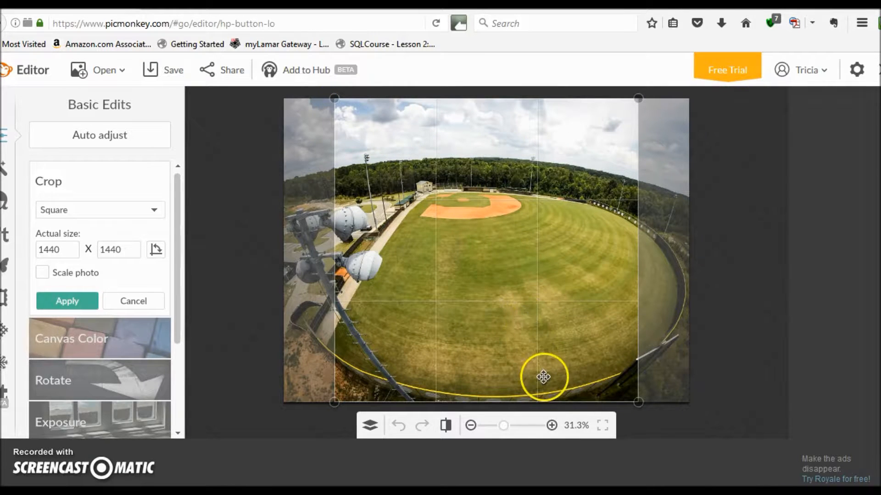
left_click_drag(543, 377, 545, 378)
left_click(69, 300)
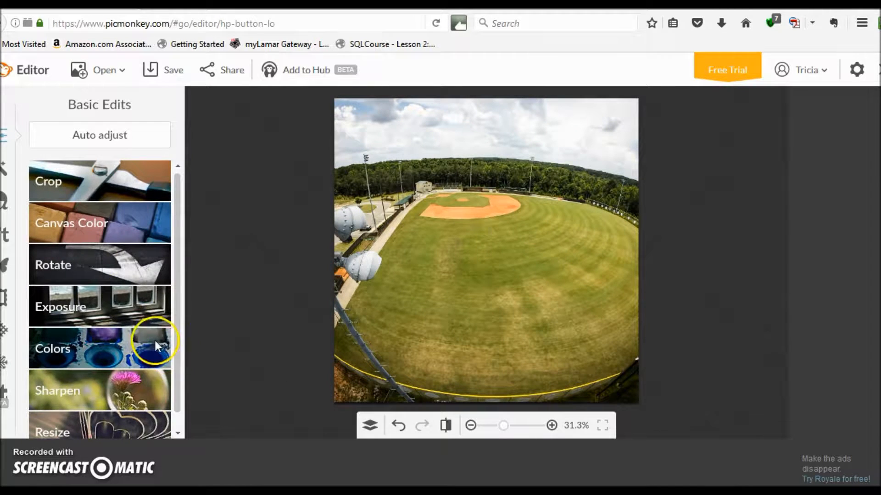
Add the white image Gloriously Given Gifts.png from the Downloads folder as an overlay.
left_click(4, 265)
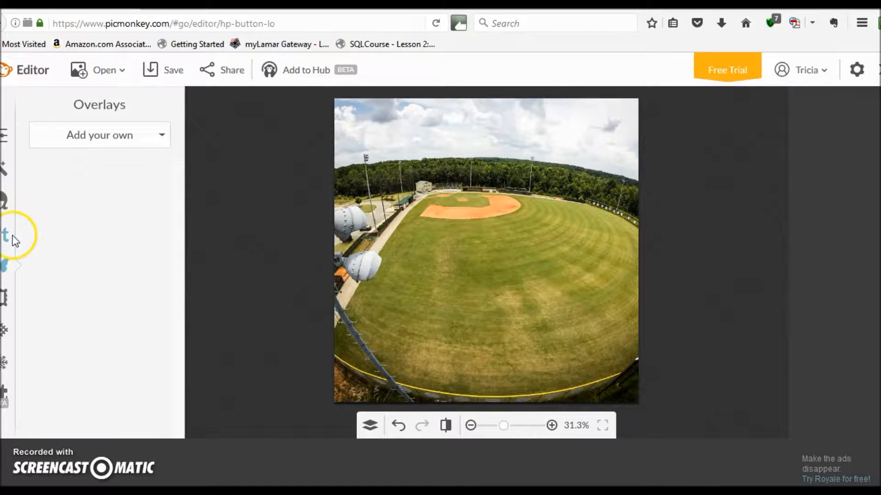
left_click(93, 134)
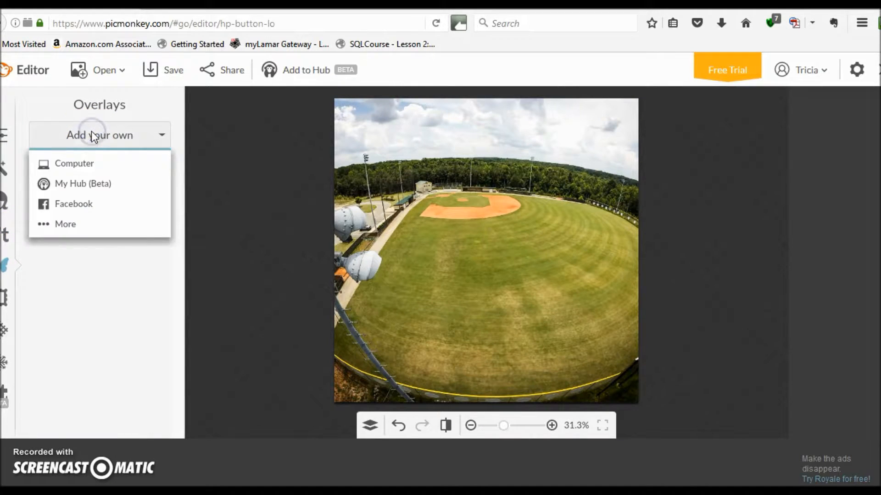
left_click(48, 163)
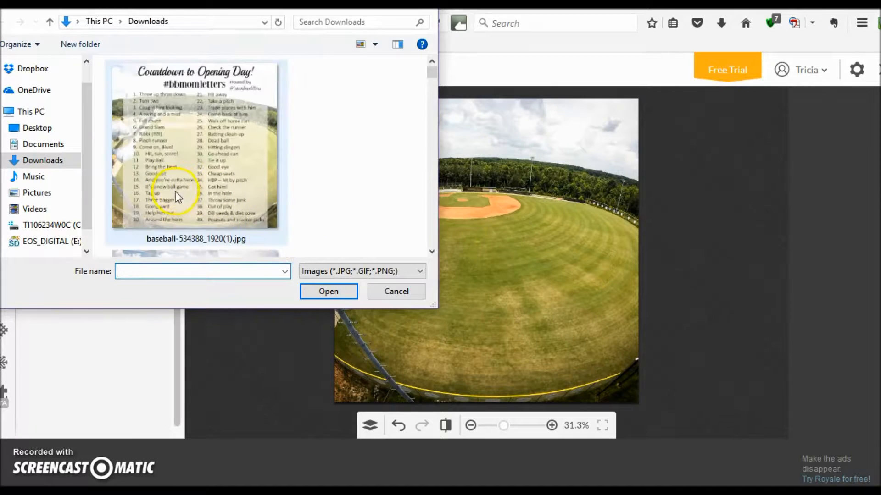
scroll(373, 216, "down", 5)
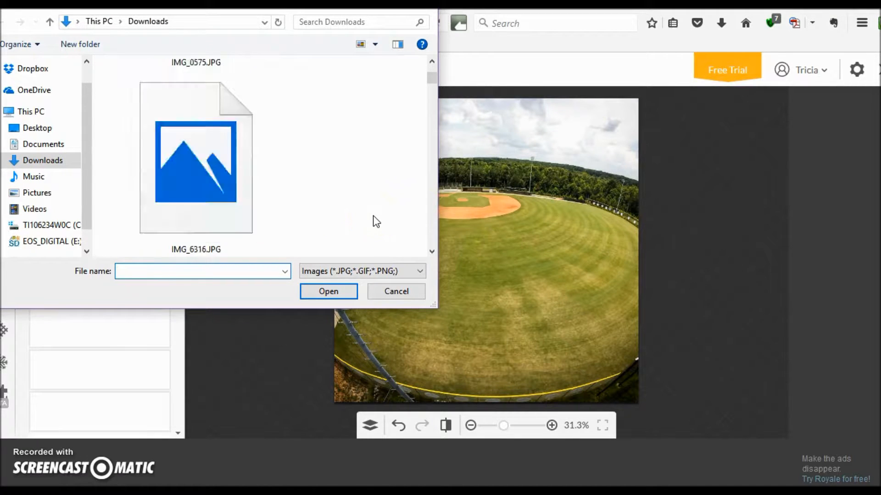
scroll(373, 216, "down", 4)
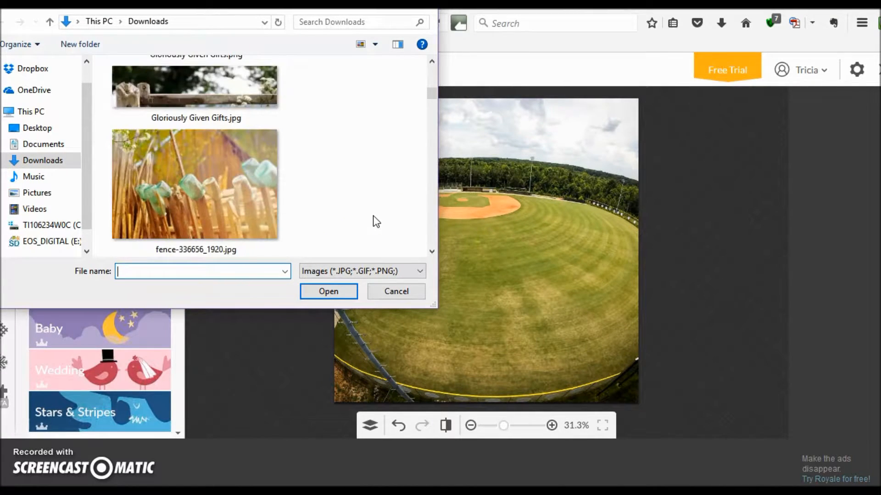
scroll(320, 169, "up", 1)
left_click(207, 102)
double_click(207, 102)
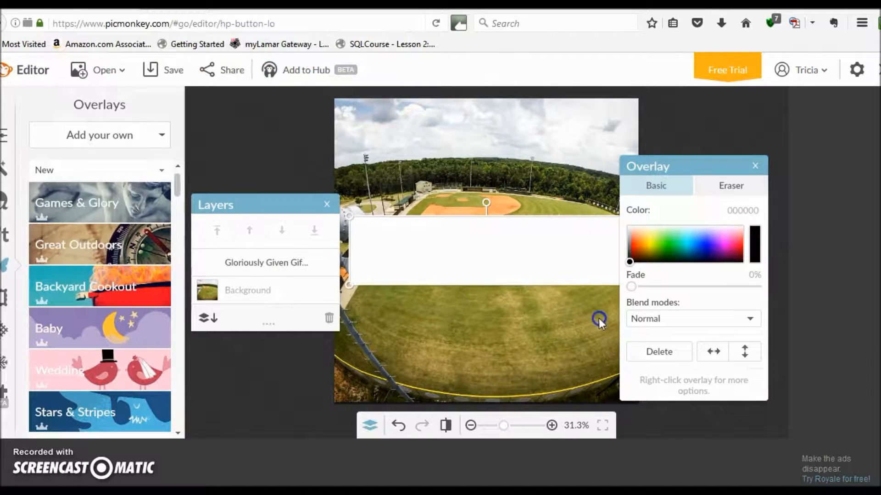
Rotate the white overlay a quarter turn so that it stands upright on the photo.
left_click_drag(657, 165, 722, 159)
left_click_drag(486, 204, 535, 253)
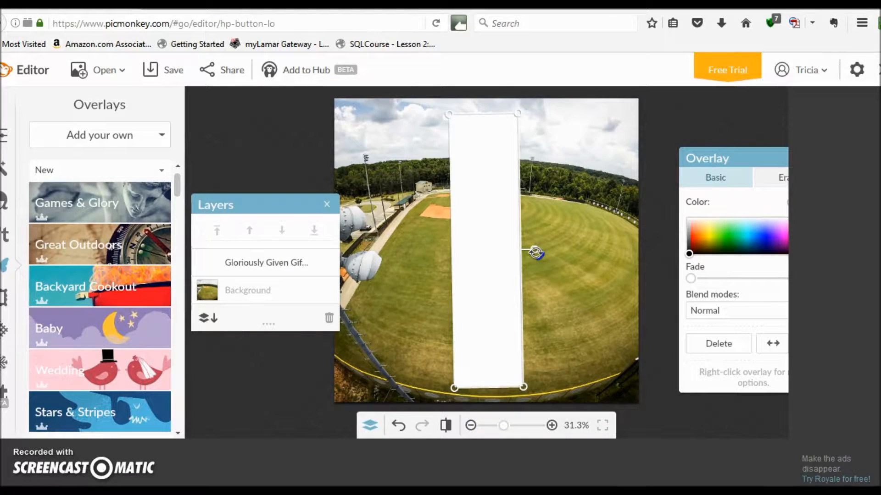
left_click_drag(537, 254, 537, 251)
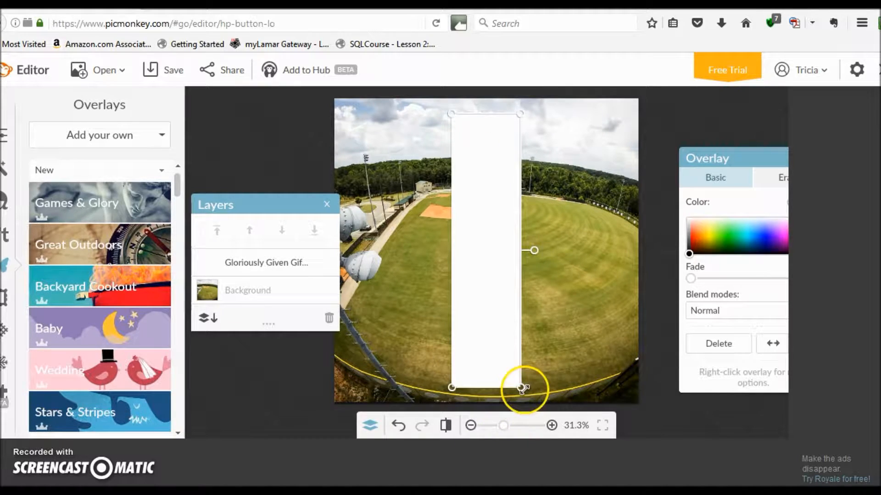
Enlarge the white overlay past the photo's top and bottom edges and place it just left of the photo's centre.
left_click_drag(523, 386, 559, 409)
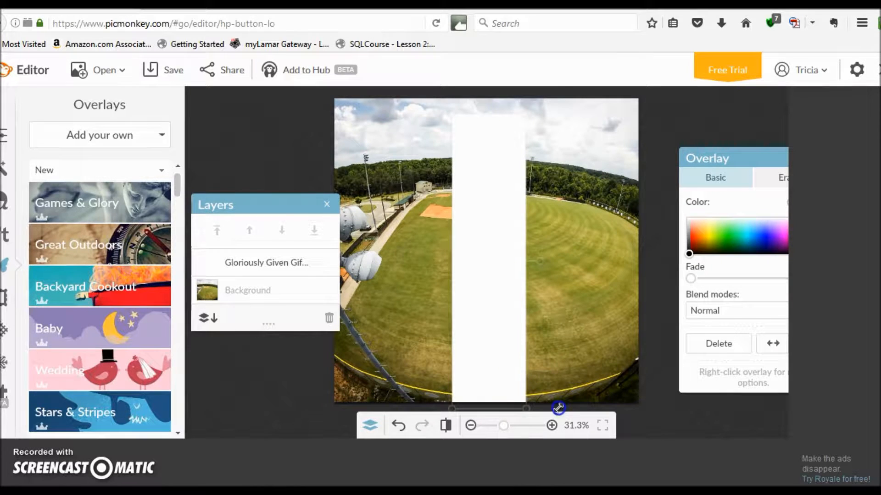
left_click_drag(451, 114, 321, 1)
left_click_drag(482, 348, 446, 351)
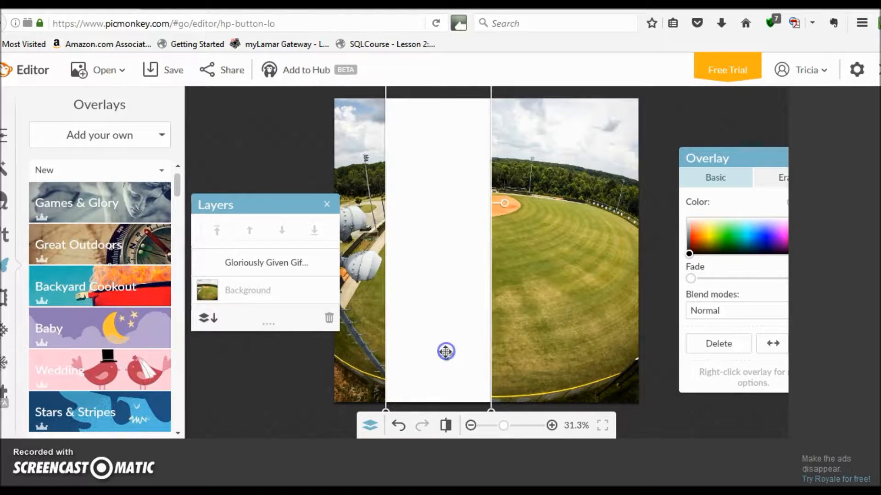
Duplicate the white overlay and place the copy directly to the right of the original.
right_click(446, 351)
left_click(499, 234)
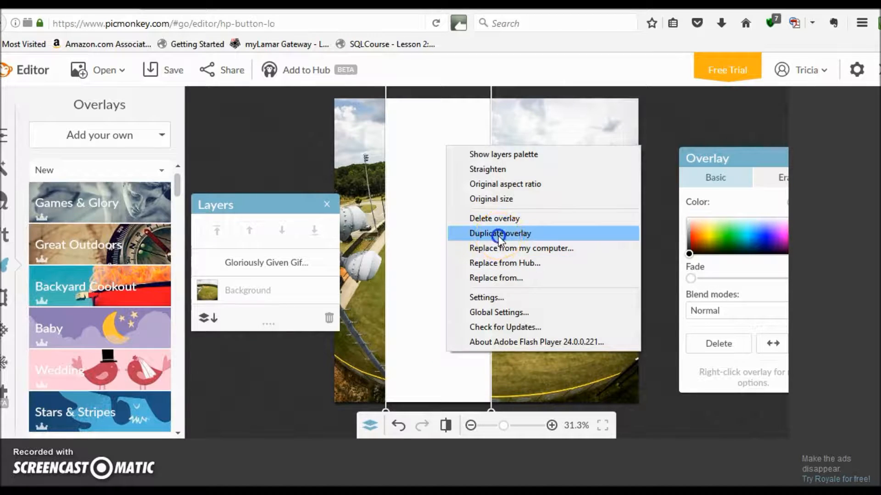
left_click_drag(452, 364, 550, 366)
Set the fade of the right-hand white overlay to 45%.
left_click(691, 279)
left_click_drag(691, 279, 704, 278)
left_click_drag(702, 159, 674, 157)
left_click_drag(648, 278, 694, 279)
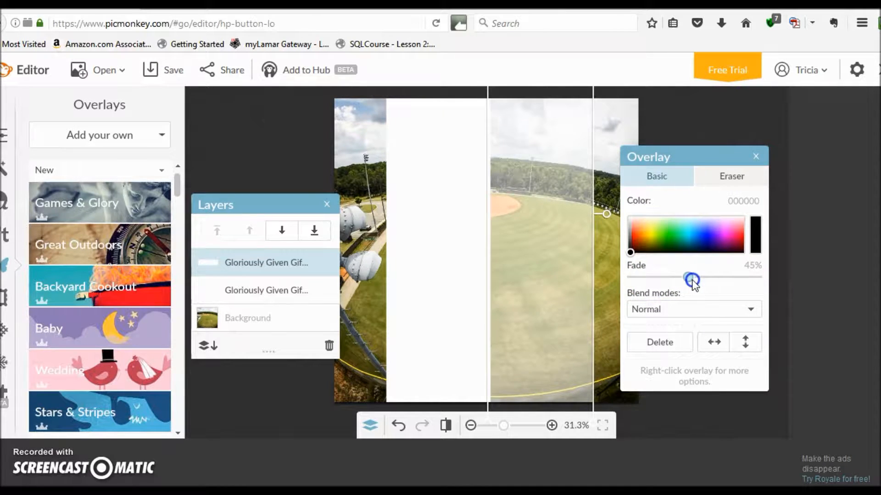
Set the fade of the left-hand white overlay to 45% and deselect it.
left_click(475, 289)
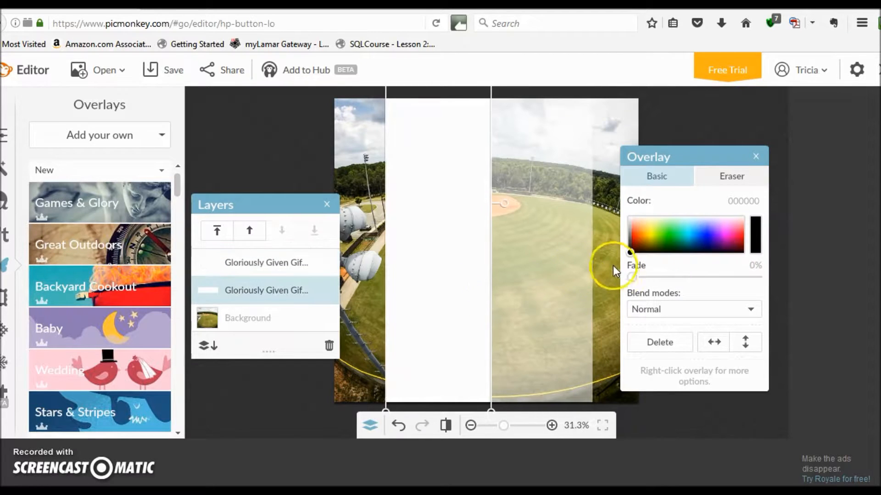
left_click_drag(633, 277, 691, 278)
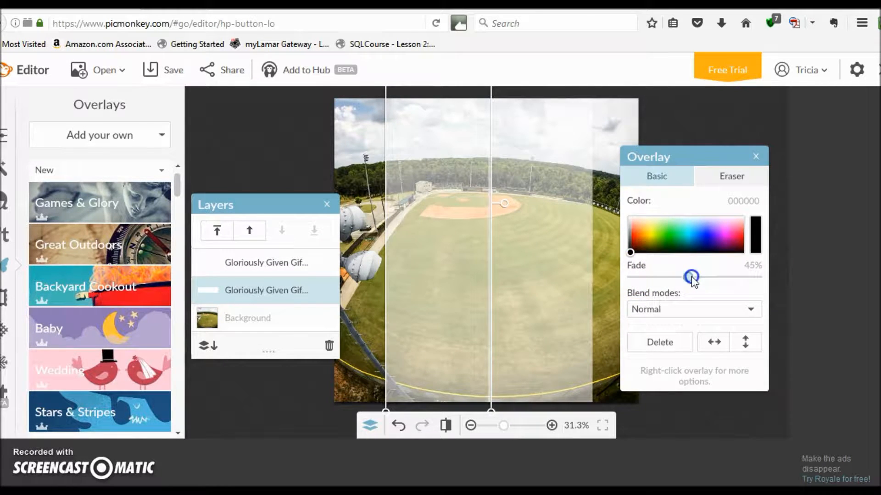
left_click(711, 128)
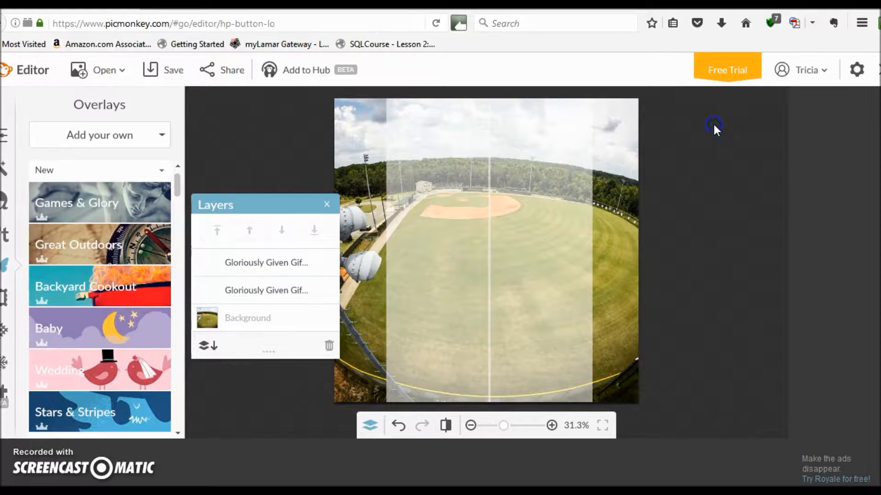
Nudge the right-hand overlay slightly to the right to remove its overlap with the left-hand one.
left_click(539, 346)
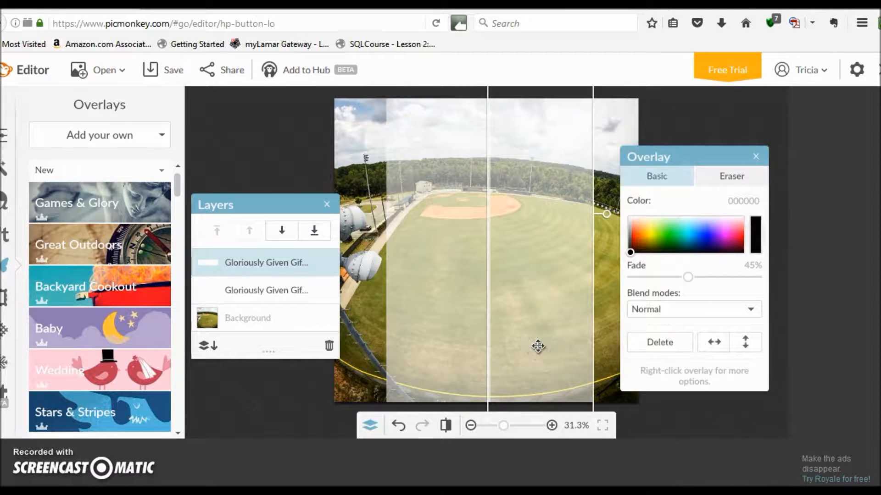
key("Right")
key("Right")
key("Right")
key("Right")
key("Right")
key("Right")
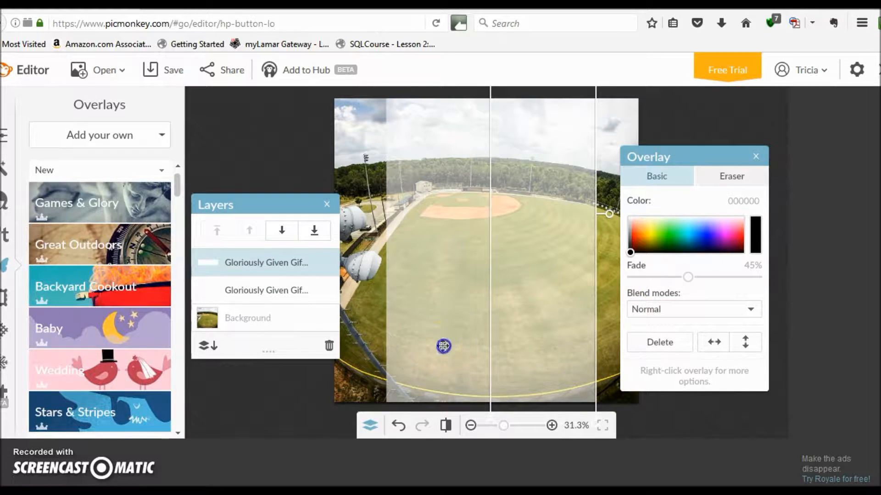
Nudge the left-hand overlay slightly to the left, away from the right-hand one, and deselect it.
left_click(443, 346)
key("Left")
key("Left")
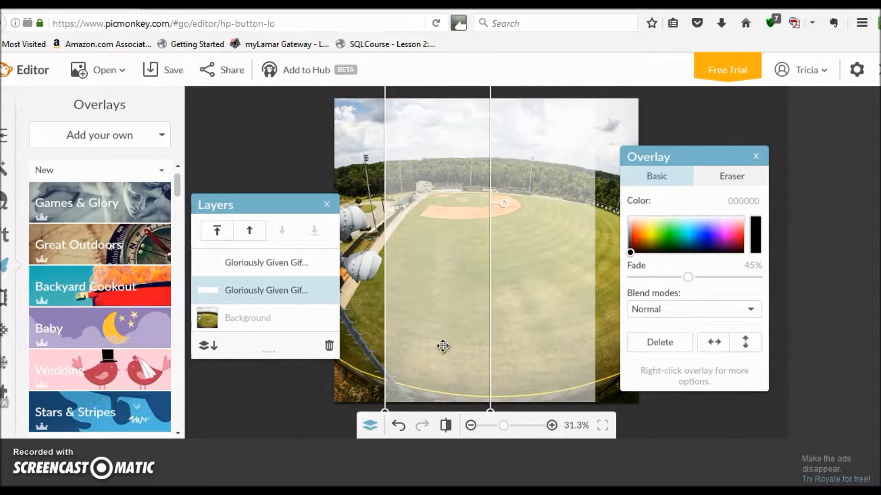
key("Left")
key("Left")
left_click(725, 138)
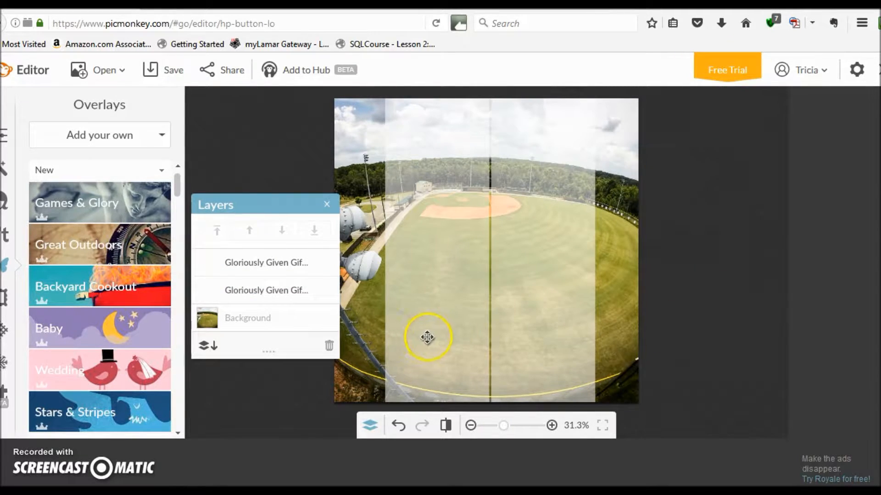
left_click(425, 338)
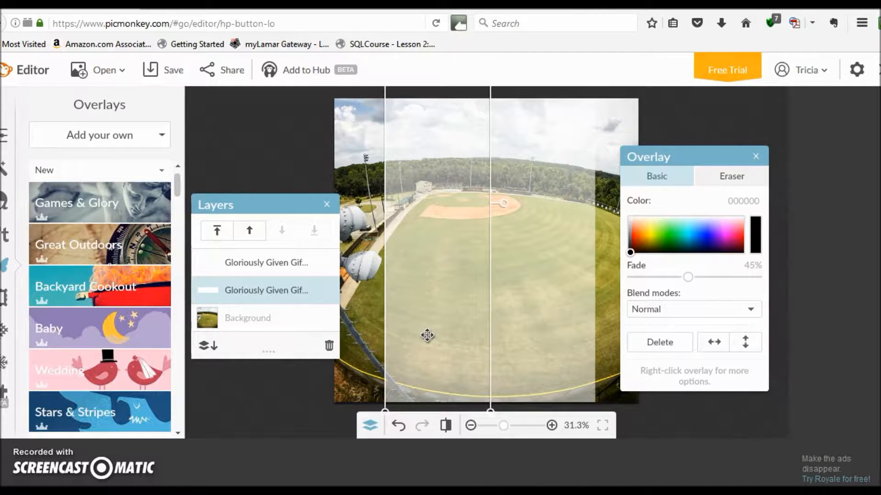
left_click(755, 156)
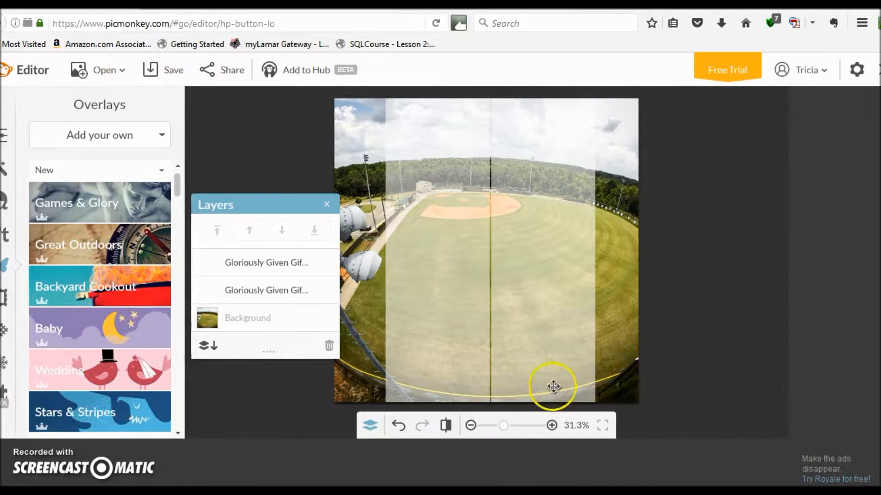
Nudge the right-hand white overlay slightly left toward the other, and nudge the left-hand overlay slightly left as well.
left_click(534, 389)
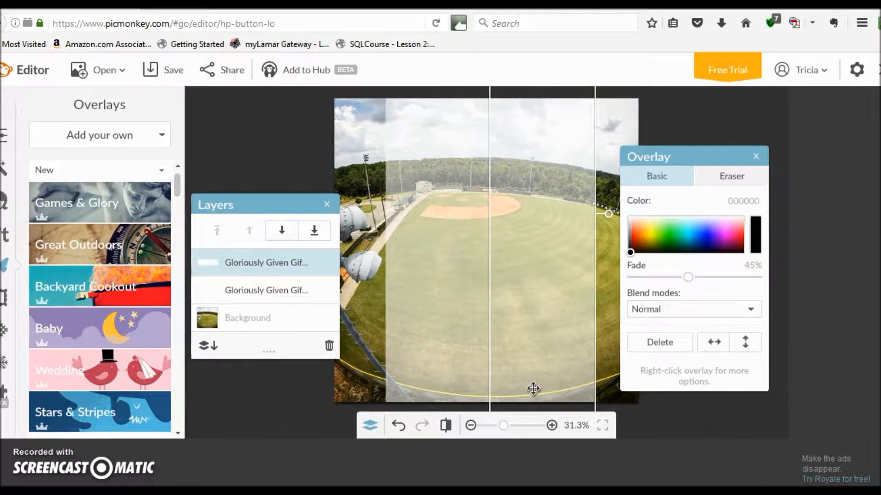
left_click(700, 120)
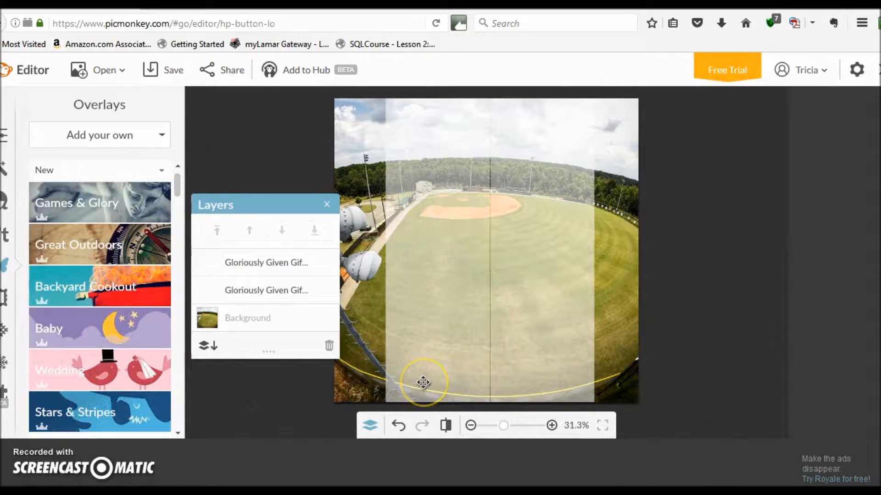
left_click(457, 381)
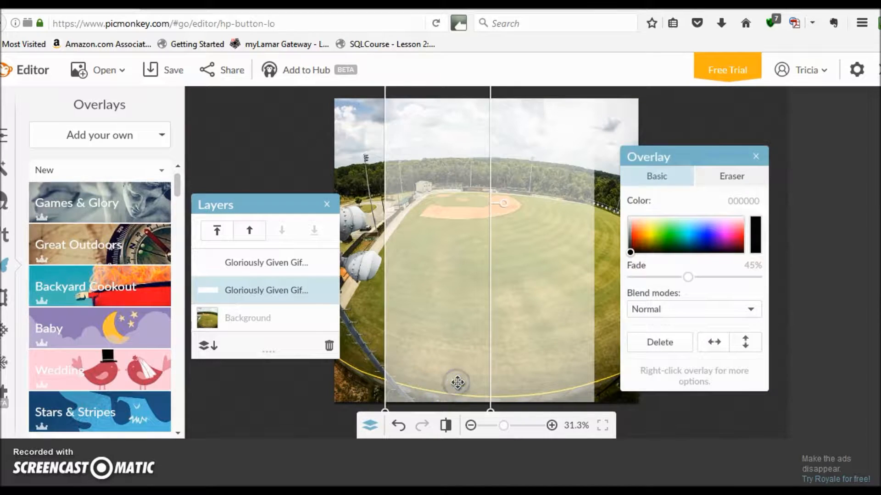
key("Left")
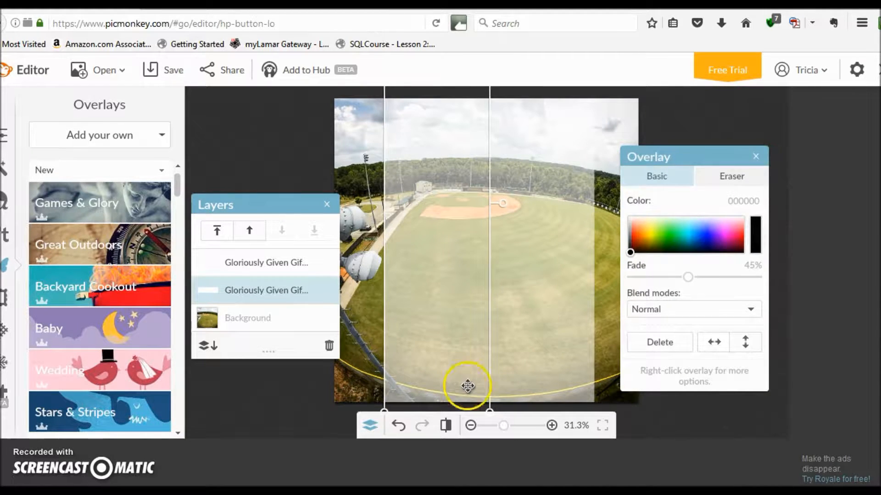
Nudge the right-hand white overlay two increments left to even out the seam between the overlays, and deselect it.
left_click(573, 393)
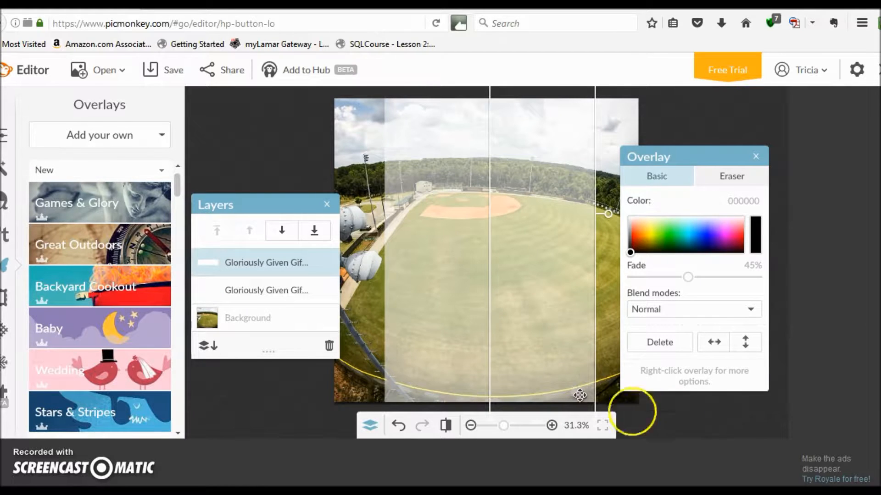
left_click(709, 412)
left_click(539, 371)
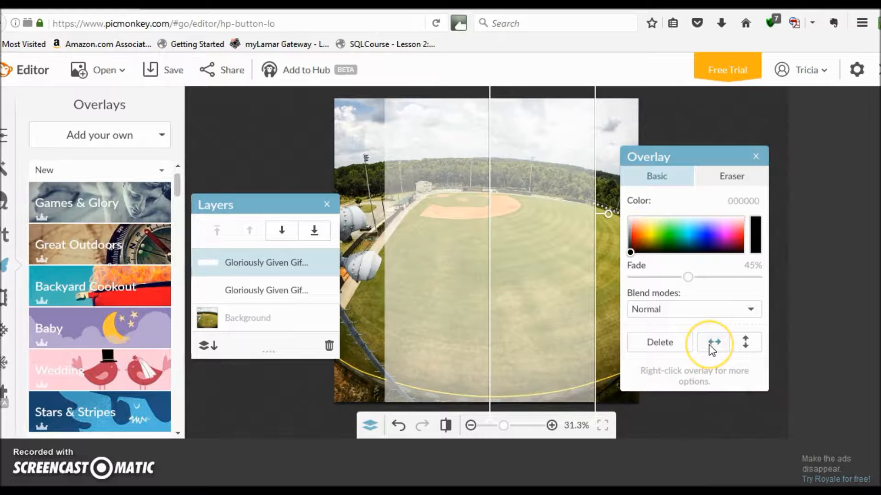
key("Left")
key("Left")
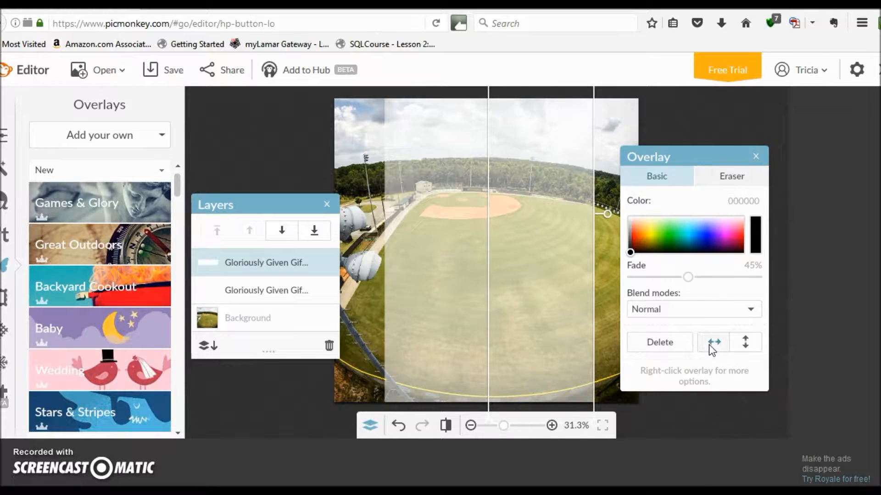
left_click(757, 158)
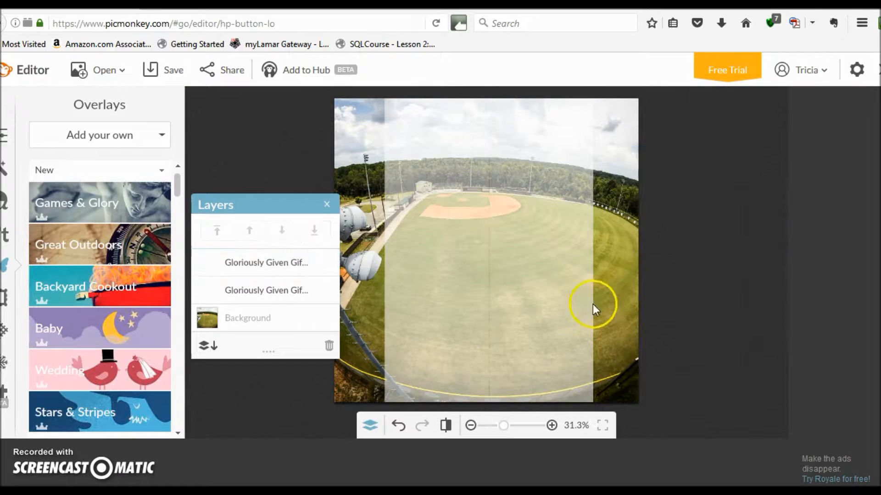
left_click(539, 385)
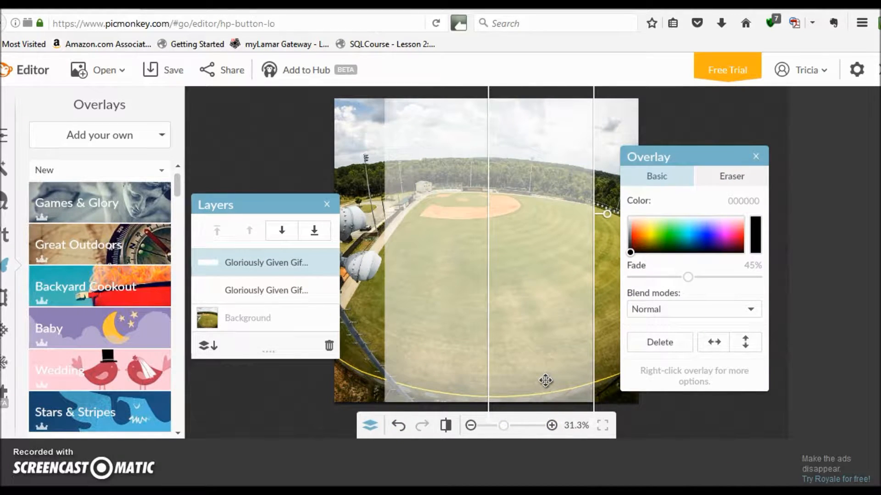
left_click(756, 157)
Open the text tools, return to the PicMonkey window, add a new text box and paste the copied numbered list of baseball phrases.
left_click(123, 216)
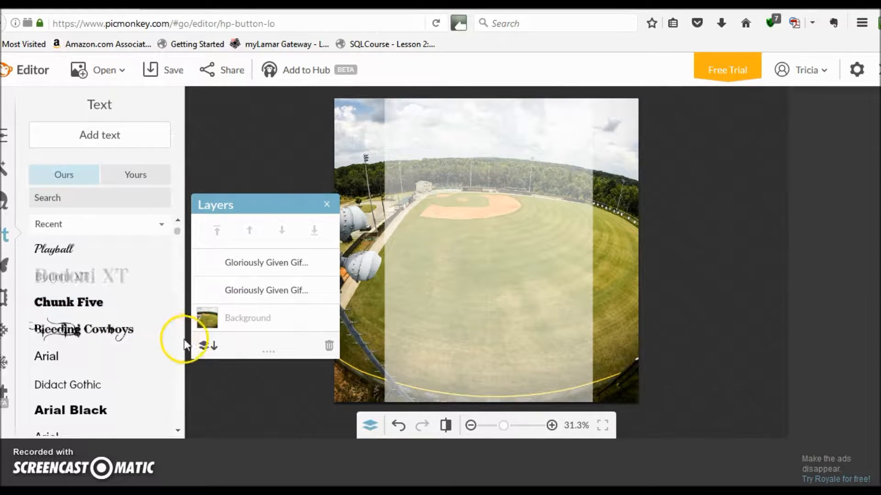
key("super")
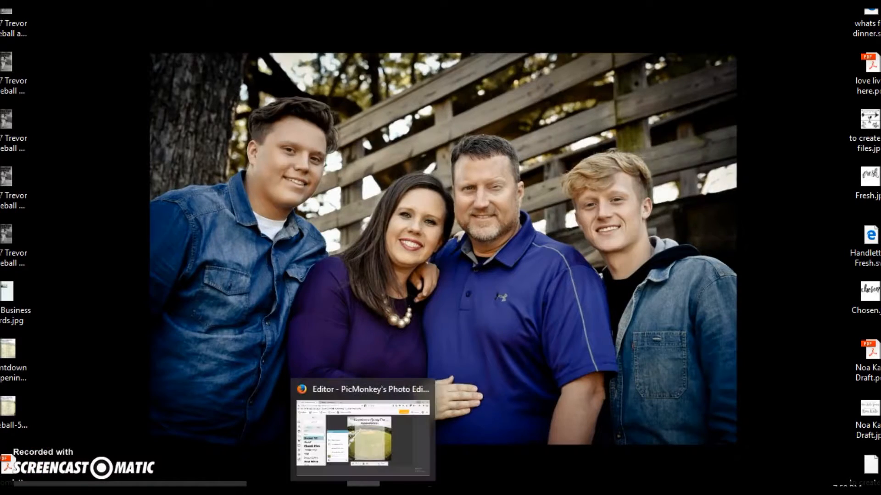
left_click(363, 485)
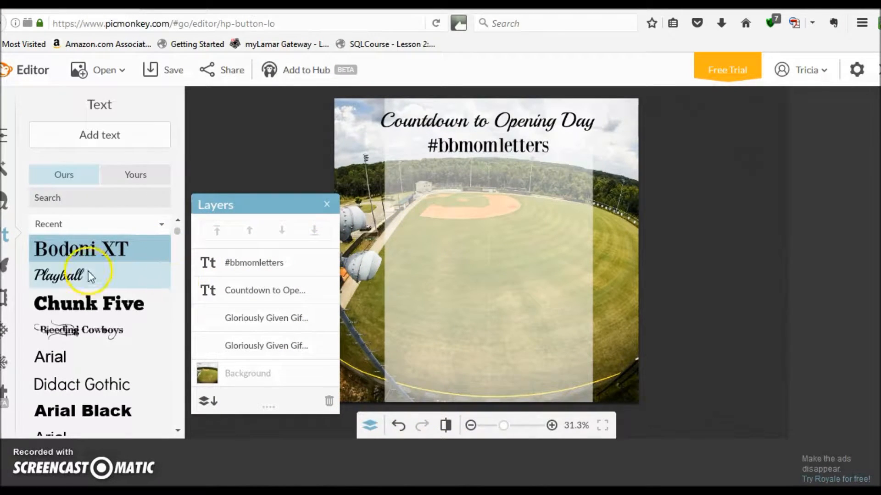
left_click(78, 135)
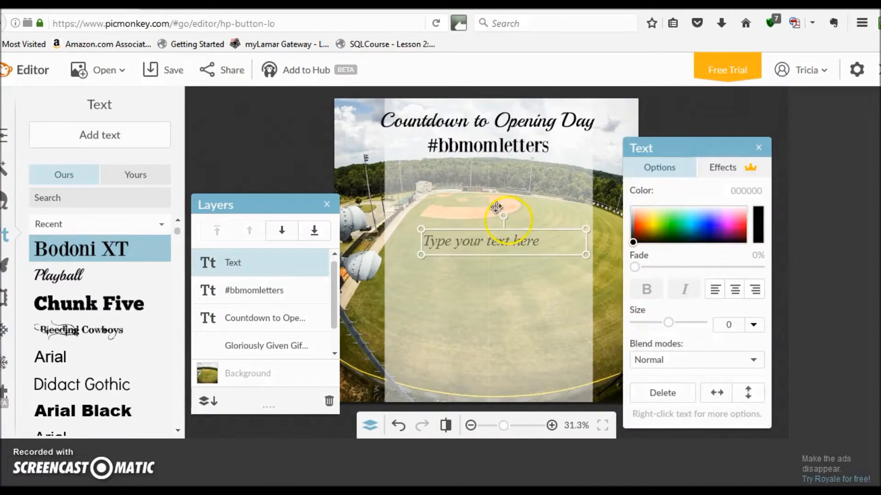
left_click(433, 241)
key("ctrl+v")
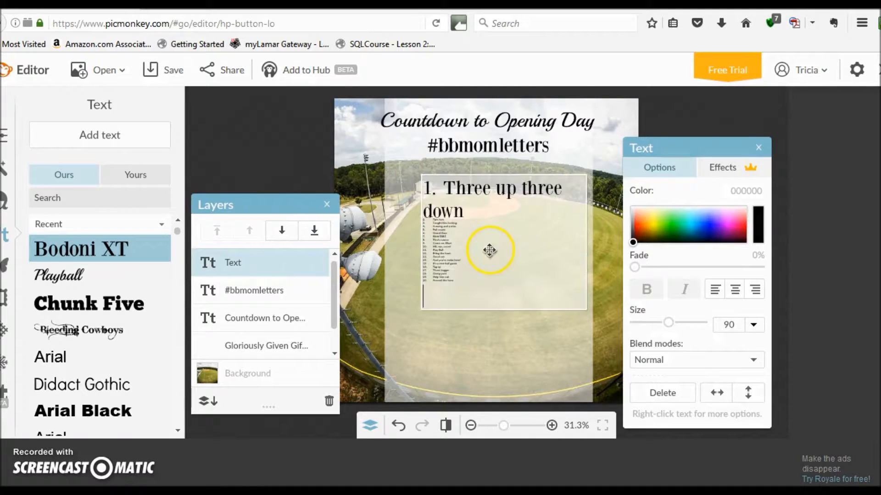
Set all of the pasted list text to size 48 in the Calibri Light font.
key("ctrl+a")
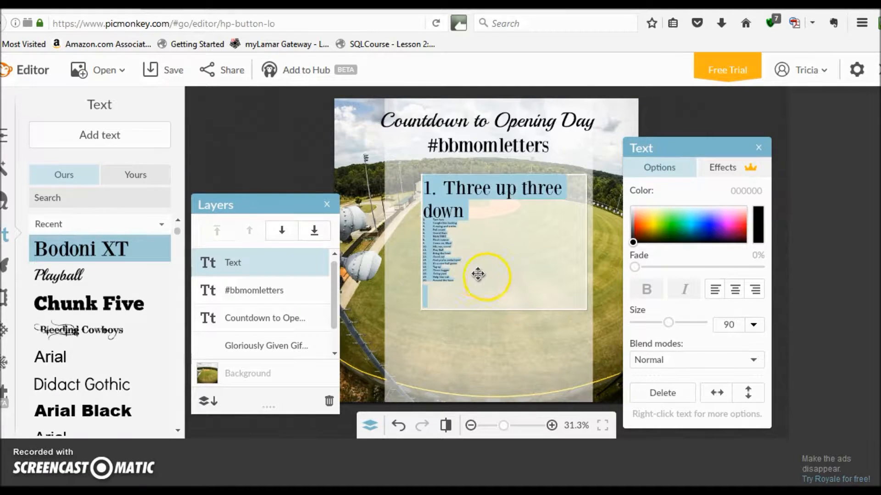
left_click(754, 325)
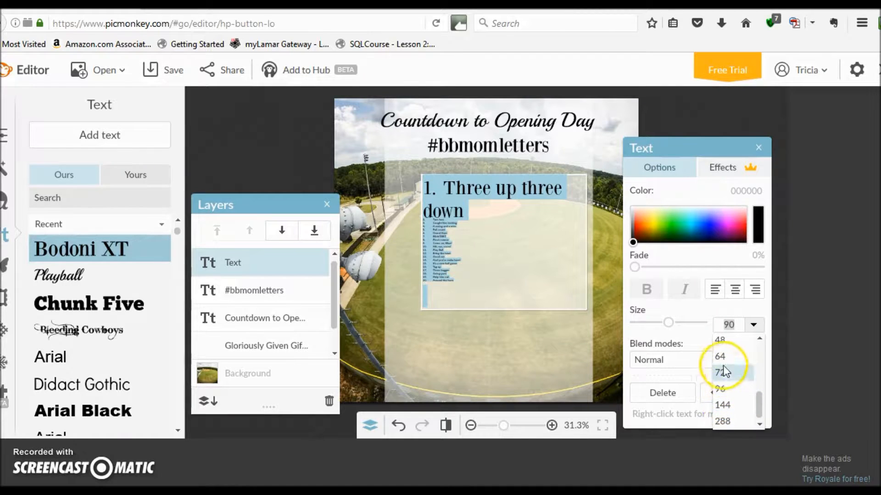
left_click(723, 344)
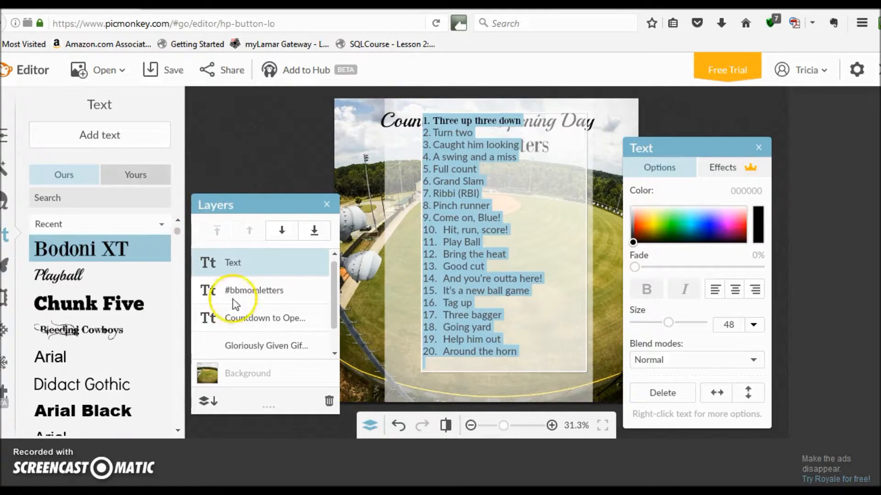
left_click(53, 367)
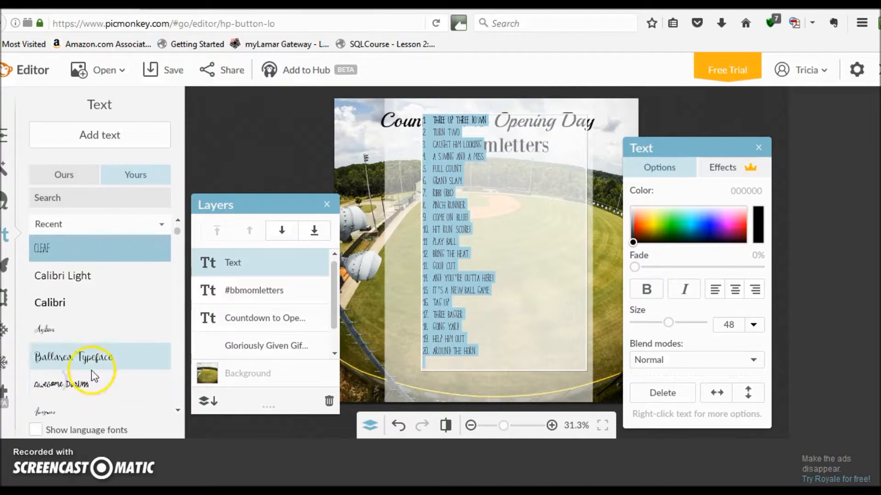
left_click(71, 279)
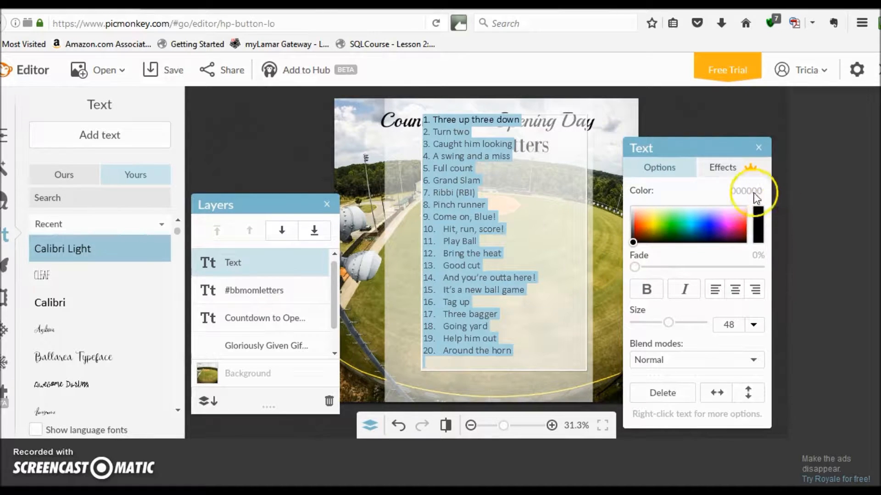
left_click(735, 196)
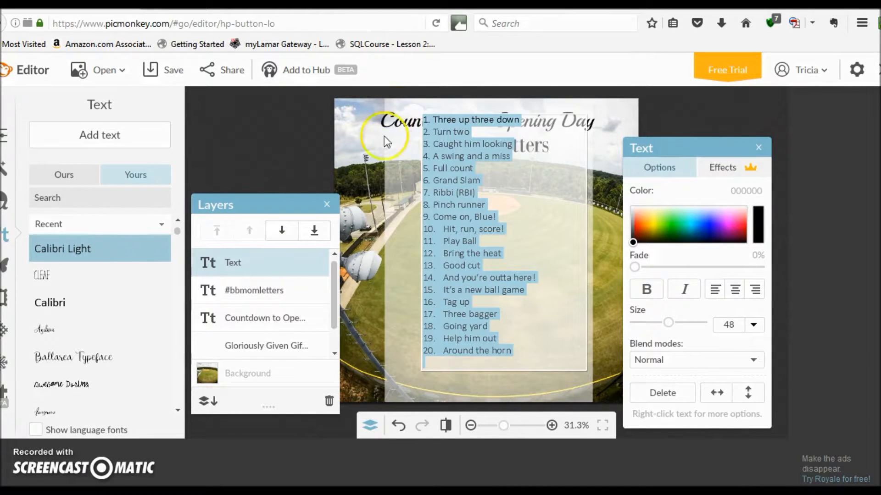
Move the list text box below the #bbmomletters heading, against the left edge of the faded area.
left_click(401, 211)
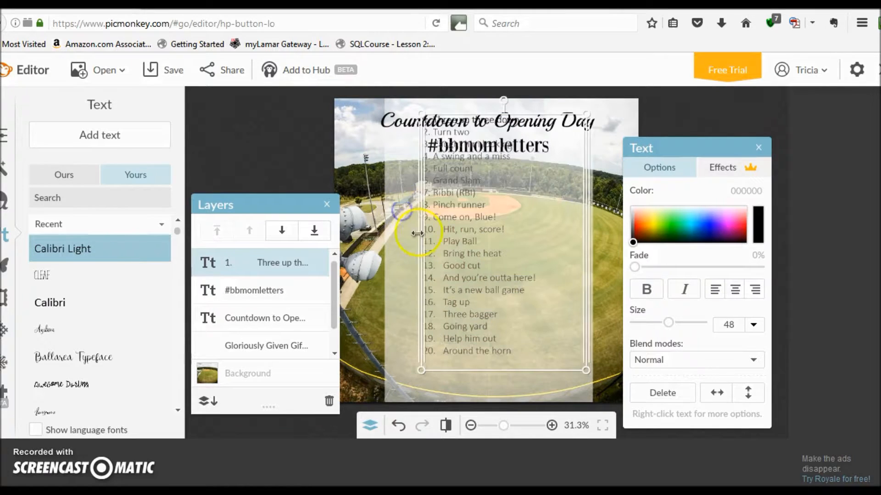
left_click_drag(484, 276, 453, 323)
left_click(261, 320)
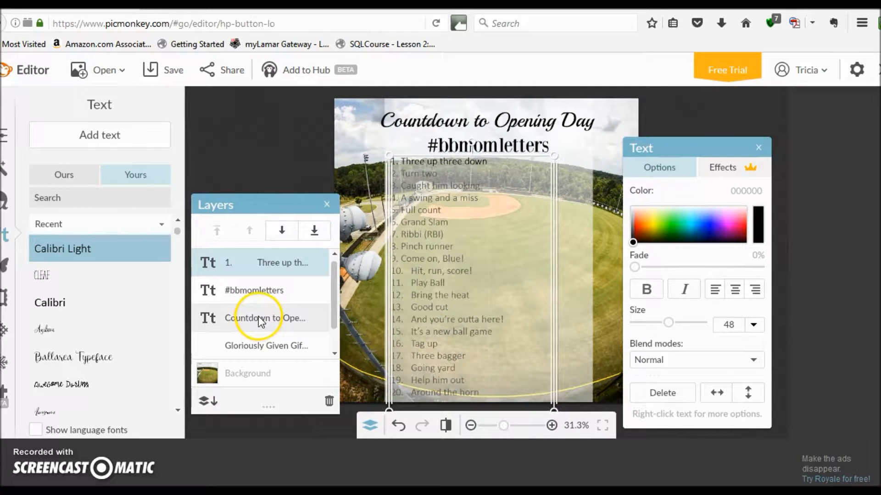
Set the colour of all the list text to black (000000) and deselect the text box.
left_click(428, 190)
left_click(402, 162)
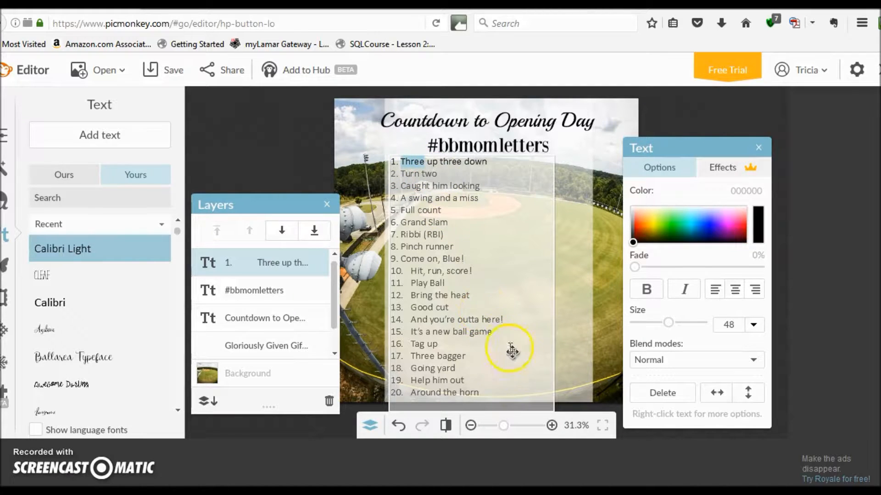
key("ctrl+a")
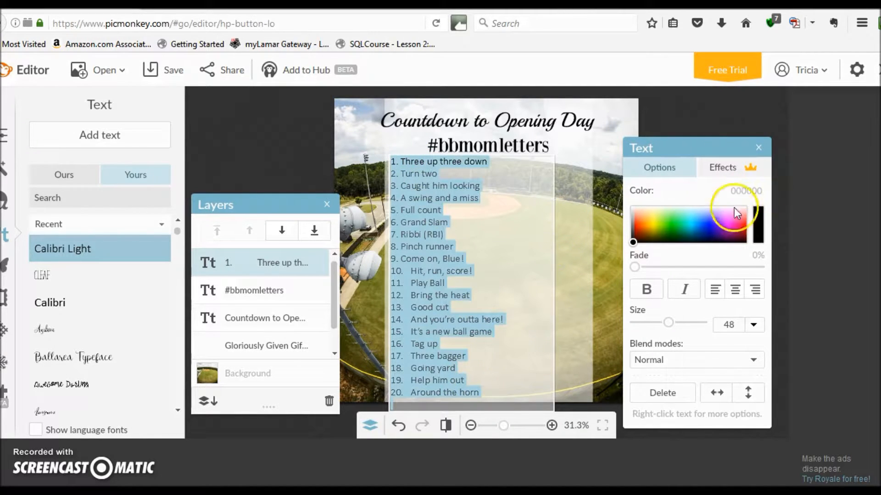
left_click(741, 196)
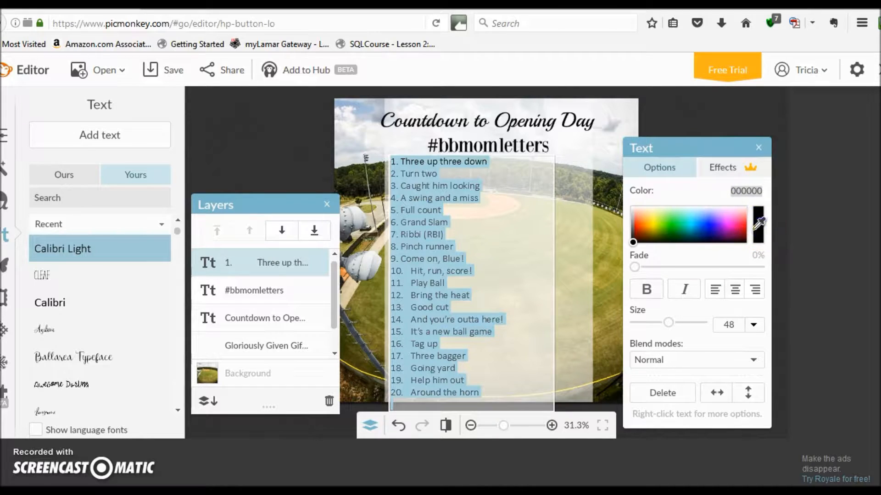
left_click(729, 241)
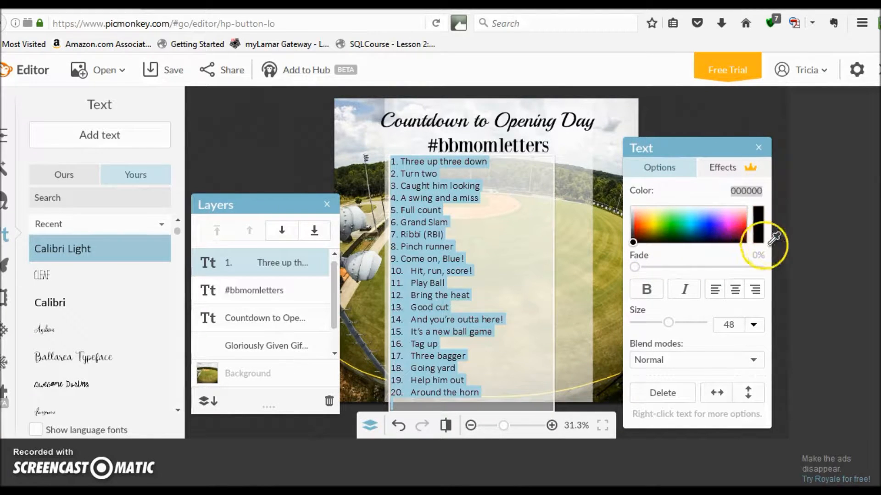
left_click(652, 217)
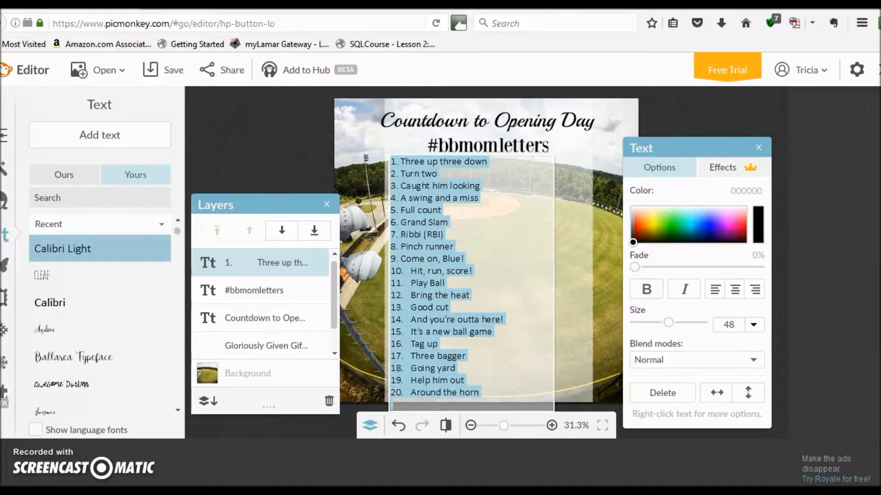
left_click(754, 178)
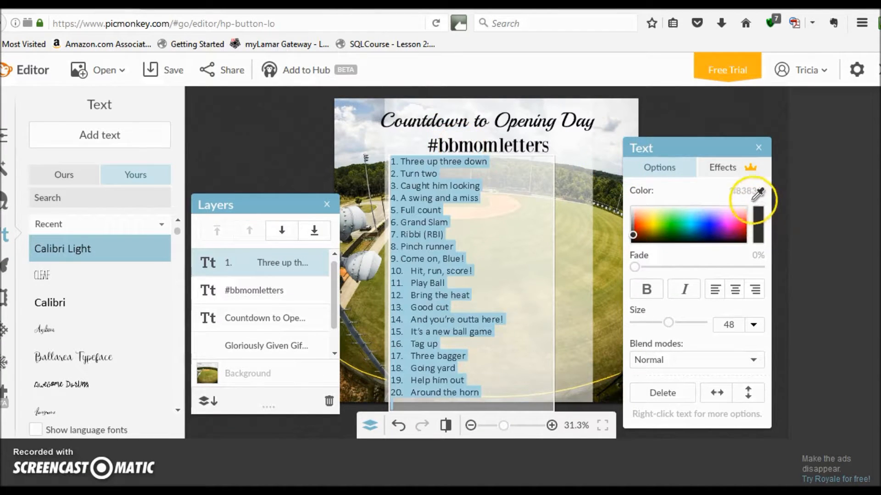
left_click(634, 233)
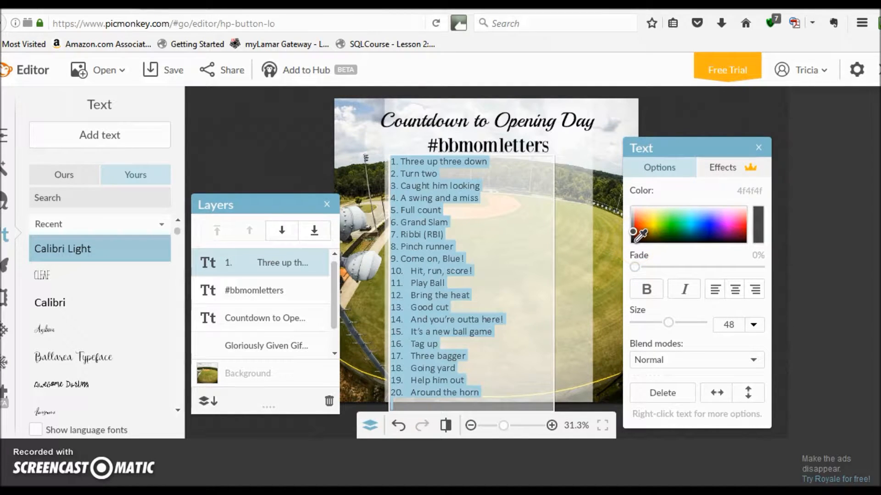
left_click(634, 242)
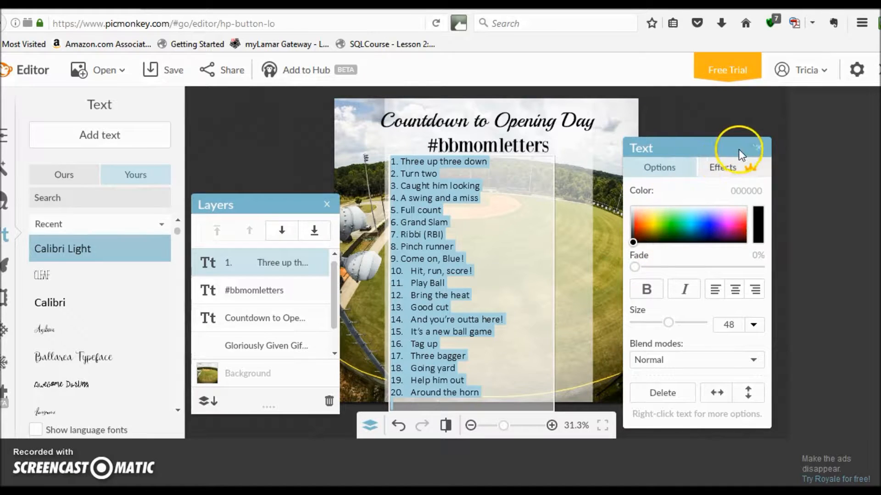
left_click(759, 148)
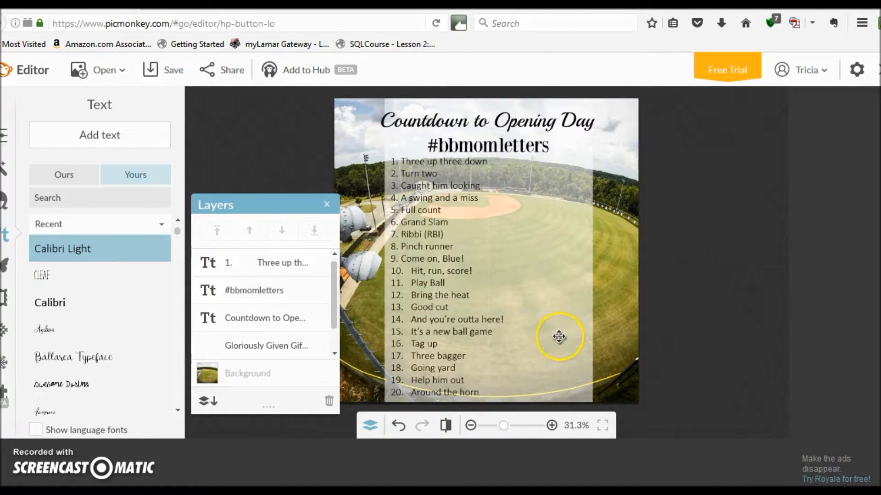
Duplicate the numbered list text box and move the copy to the right of the original as a second column.
left_click(417, 360)
right_click(403, 361)
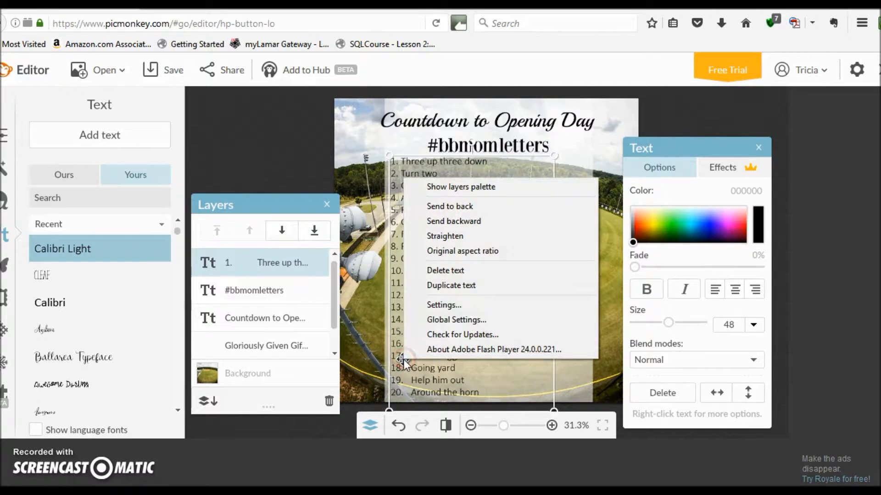
left_click(439, 288)
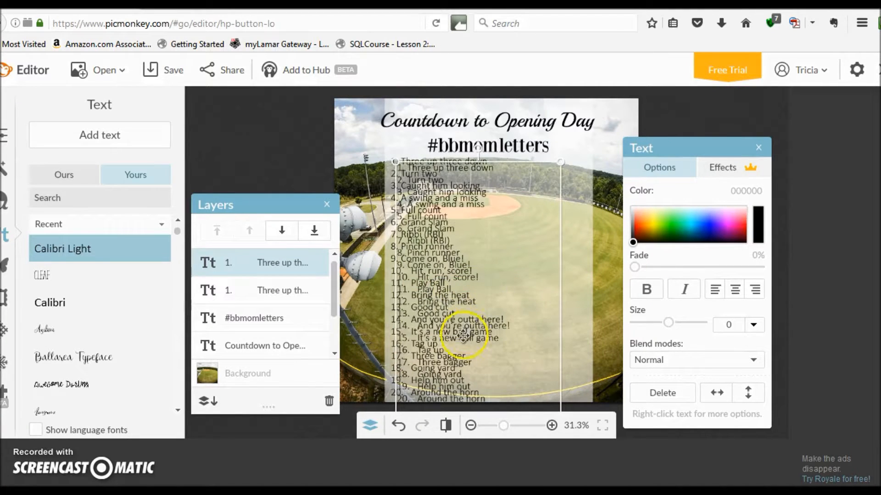
key("Up")
key("Up")
key("Up")
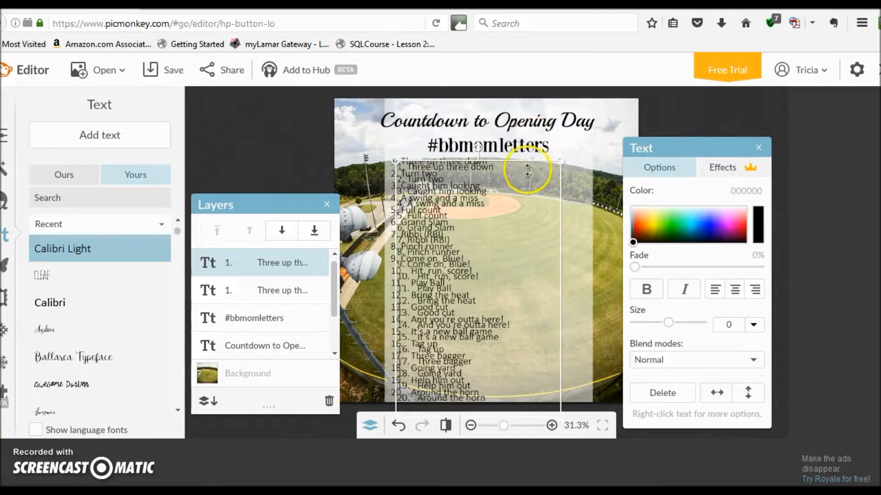
left_click_drag(493, 175, 576, 183)
Switch to the Word document and copy list items 21 to 40, from "Hit away" through "Peanuts and cracker jacks".
left_click(580, 425)
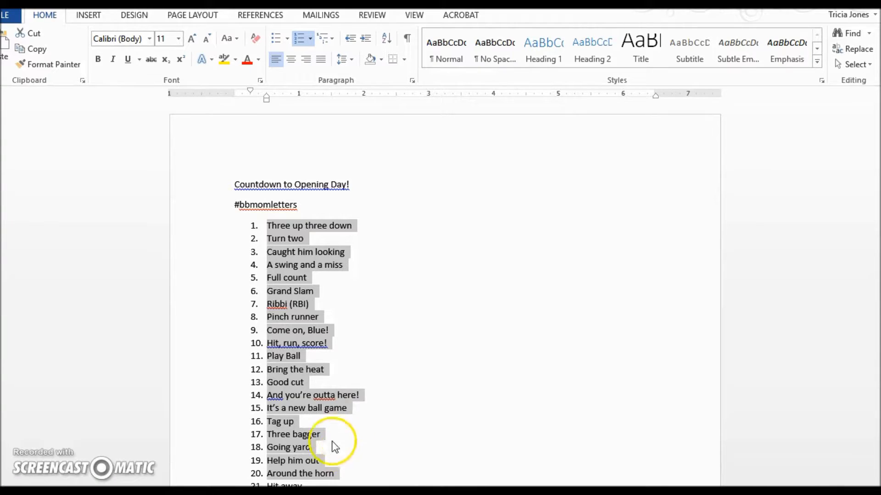
left_click(292, 447)
scroll(291, 449, "down", 5)
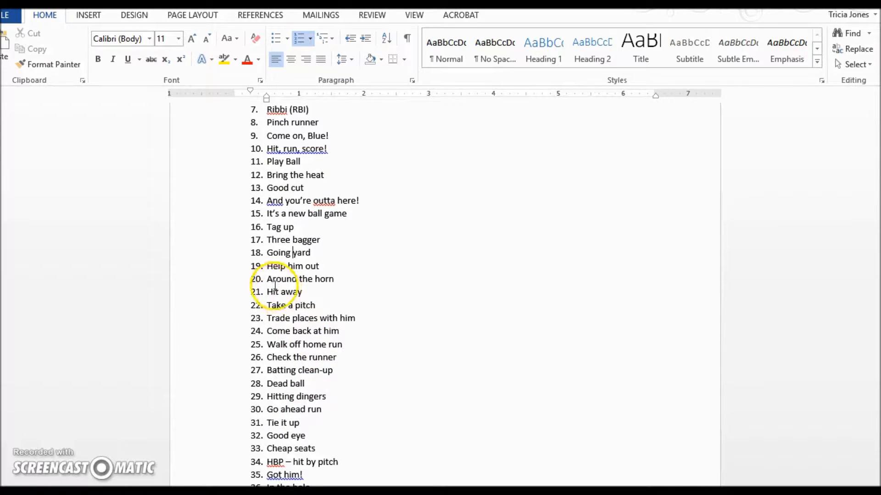
left_click(268, 291)
left_click_drag(251, 293, 496, 423)
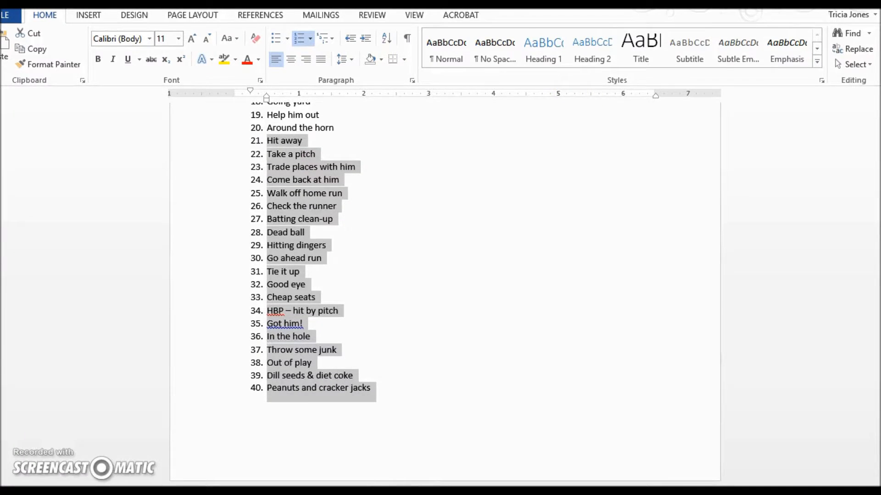
Switch back to PicMonkey and replace all the text in the second list column with the copied items 21 to 40.
key("alt+Tab")
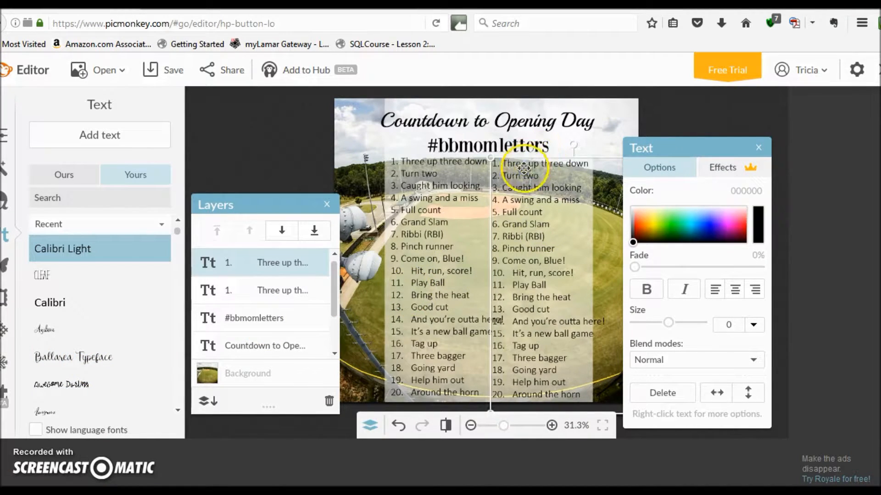
left_click(524, 168)
double_click(510, 166)
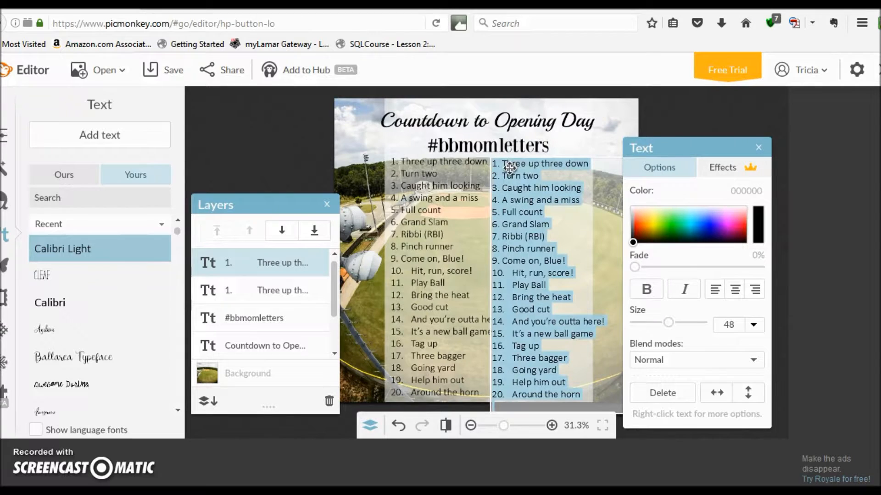
key("ctrl+v")
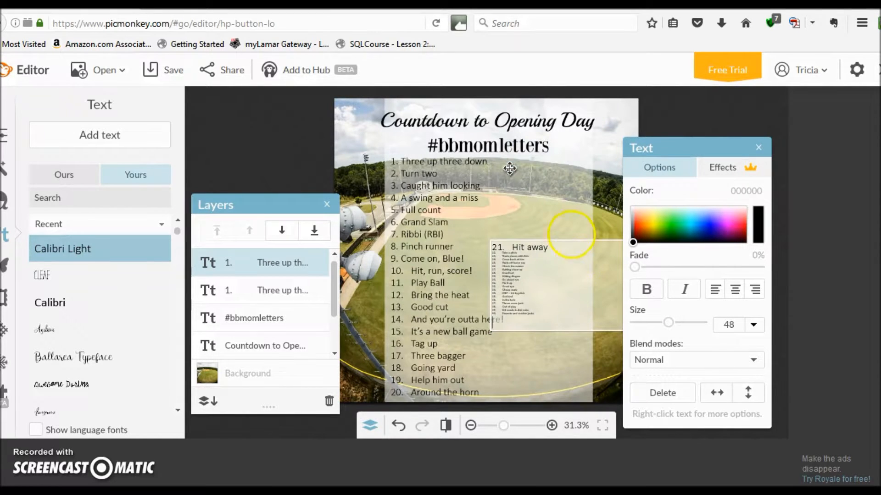
Try to set all of the newly pasted second-column text to size 48.
double_click(532, 303)
left_click(748, 325)
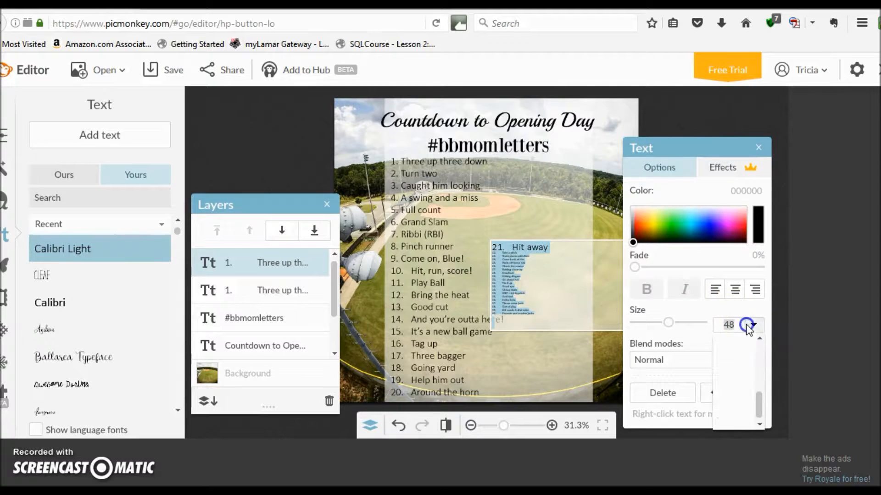
left_click(726, 340)
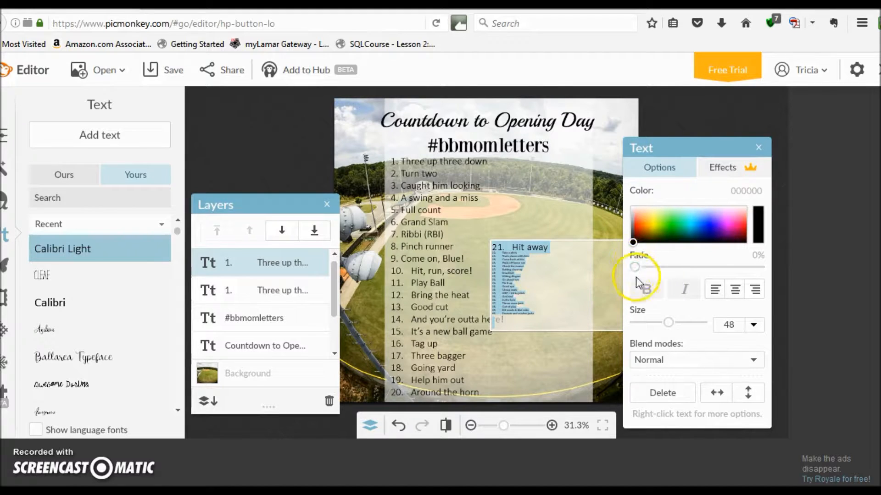
left_click(550, 254)
left_click(512, 248)
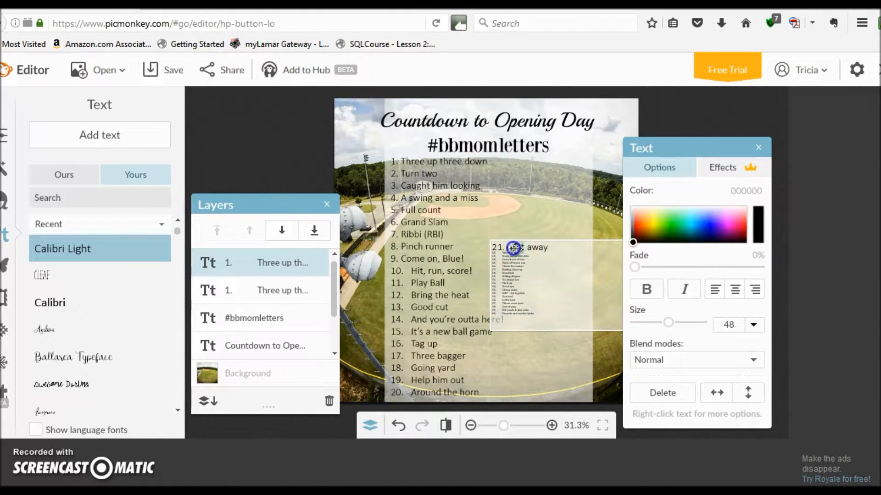
left_click(516, 250)
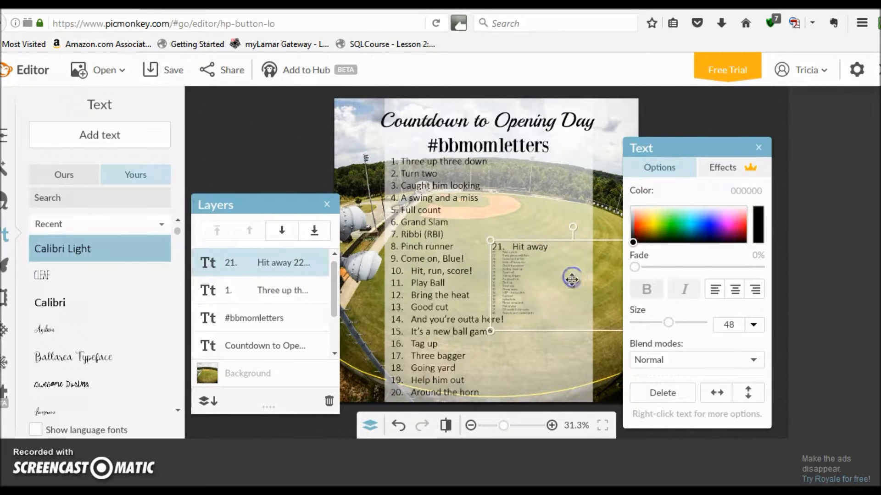
Select all of the second-column text and set its size to 96, followed by 48.
left_click(524, 252)
key("ctrl+a")
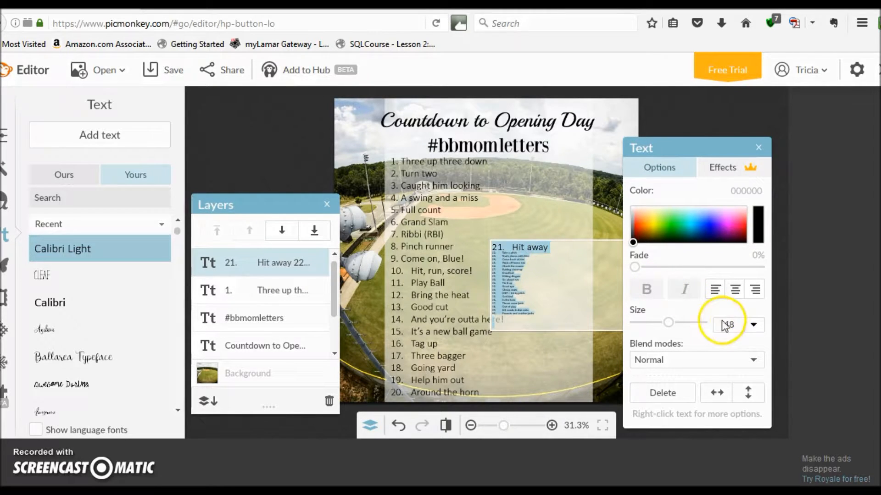
left_click(753, 325)
left_click(728, 389)
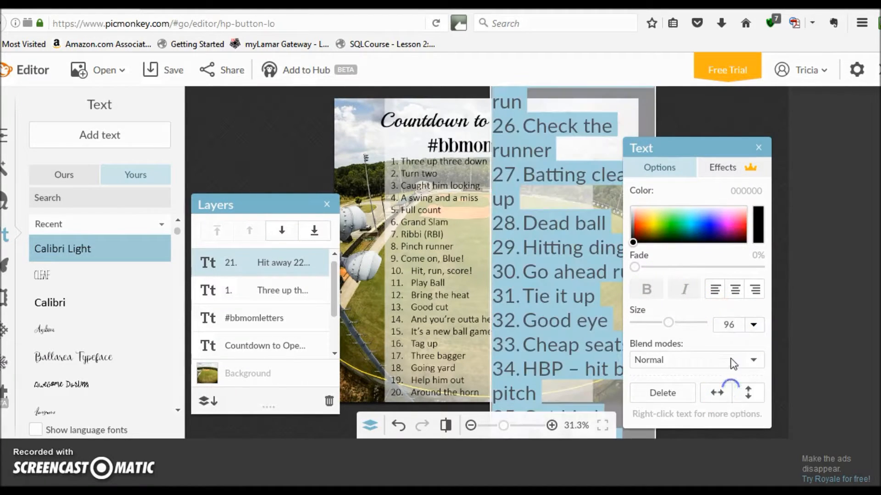
left_click(752, 324)
left_click(728, 341)
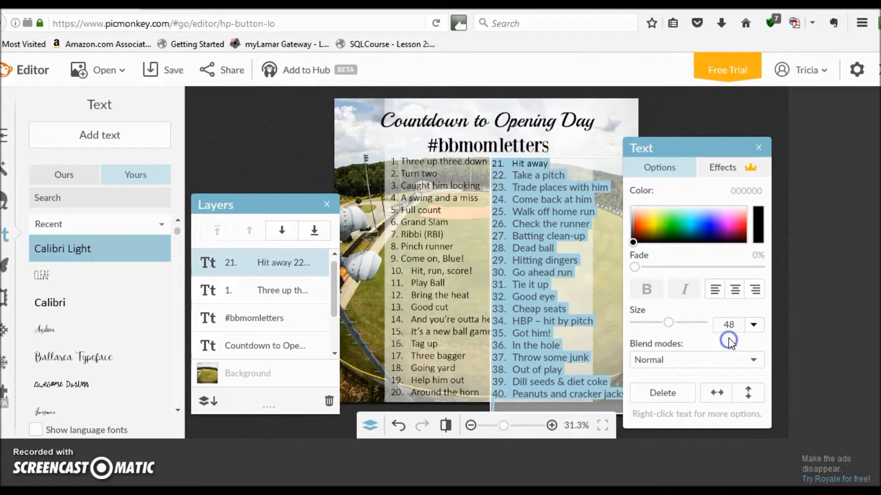
Try to set the colour of the second-column text to black, and deselect the text box.
left_click(734, 190)
type("0")
left_click(532, 181)
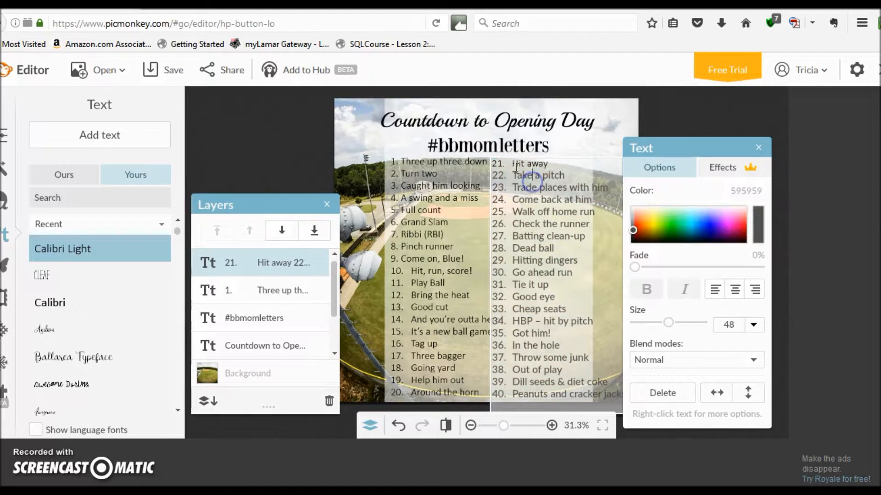
left_click(513, 164)
left_click(662, 113)
left_click(573, 196)
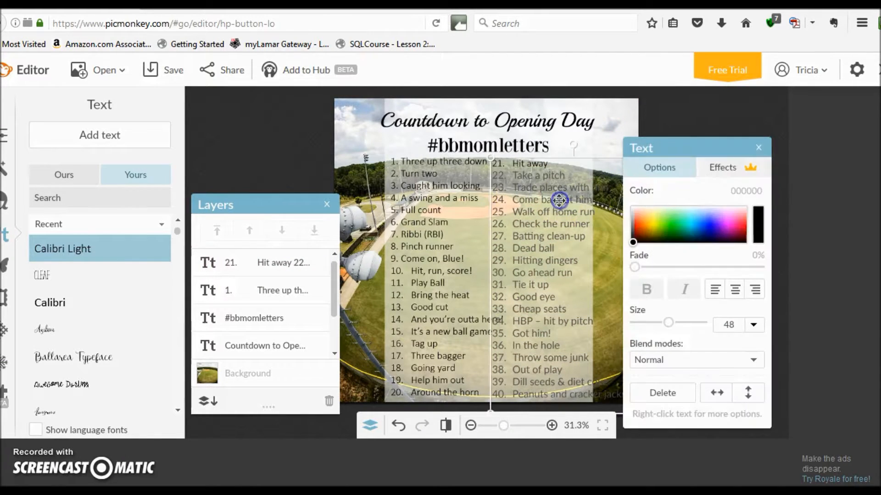
Try to apply the Calibri Light font to all of the second-column text.
double_click(528, 168)
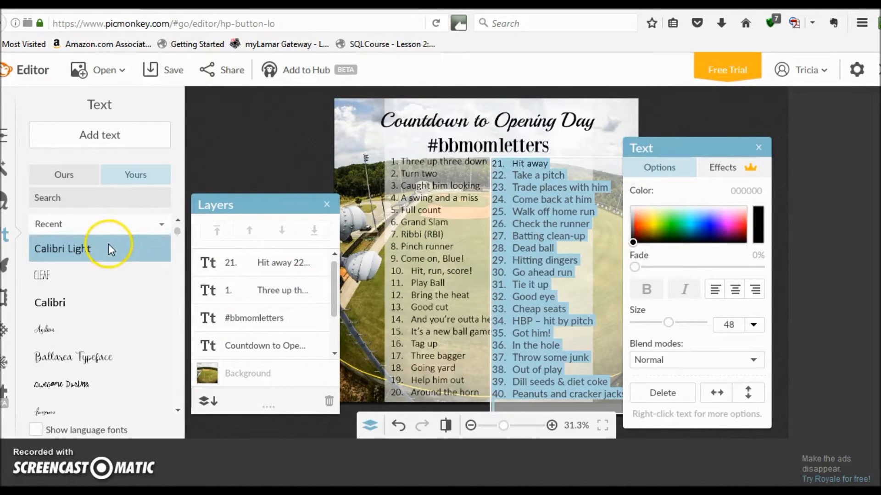
left_click(530, 232)
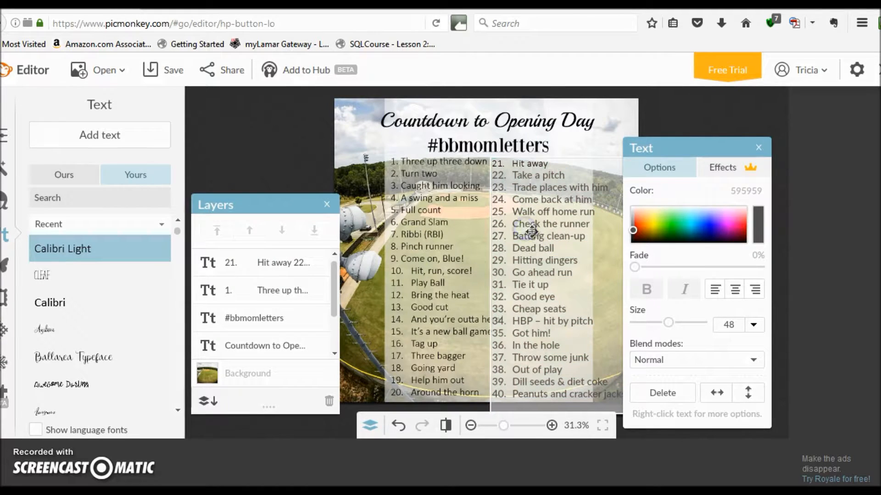
key("ctrl+a")
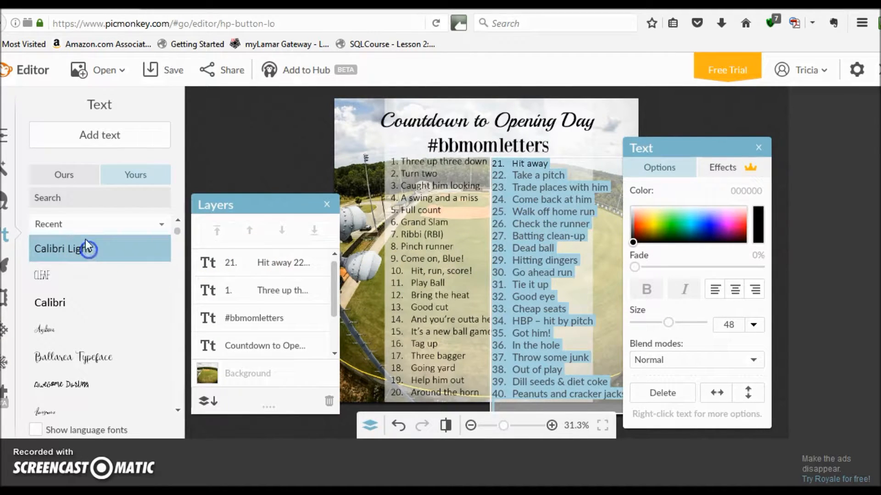
left_click(534, 229)
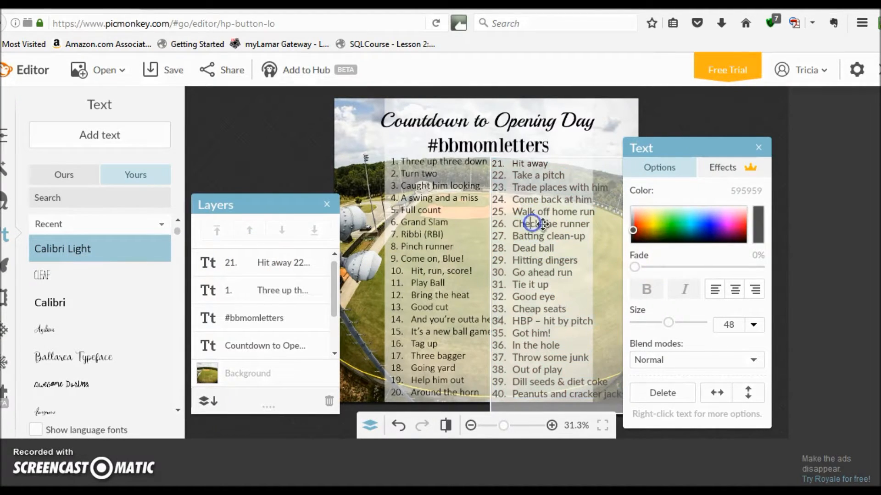
Move the second list column slightly to the right so that it clears the longest phrases of the first column.
left_click(671, 125)
left_click(544, 319)
mouse_move(544, 319)
left_mouse_down()
mouse_move(568, 319)
mouse_move(558, 320)
left_mouse_up()
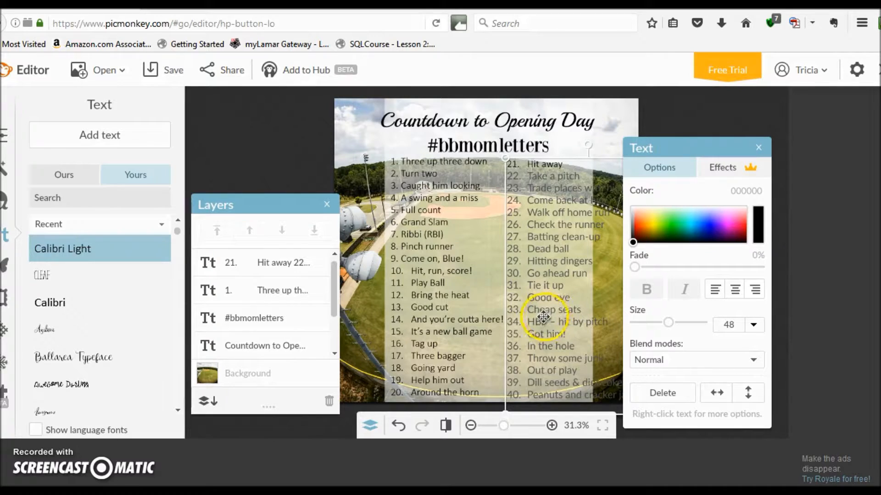
Select items 21 to 40 in full and change their font to Cleaf and back to Calibri Light.
double_click(537, 318)
left_click(529, 164)
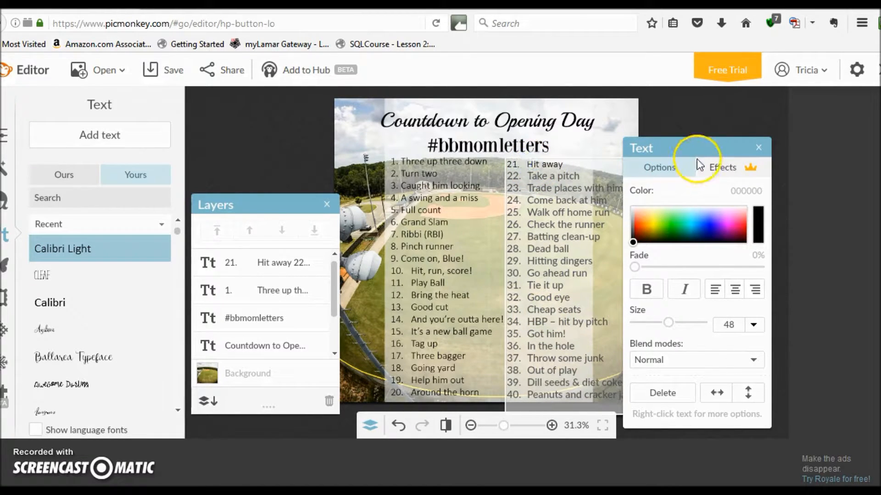
left_click_drag(732, 150, 803, 140)
left_click_drag(642, 399, 505, 158)
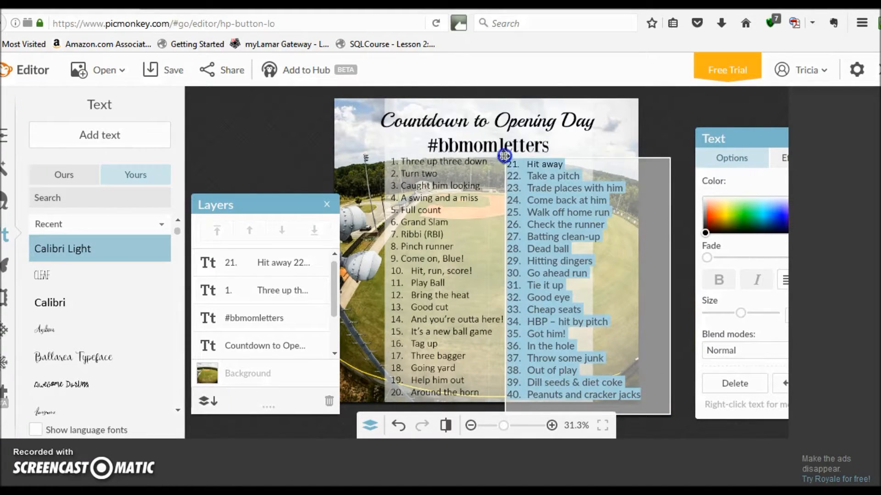
left_click(49, 277)
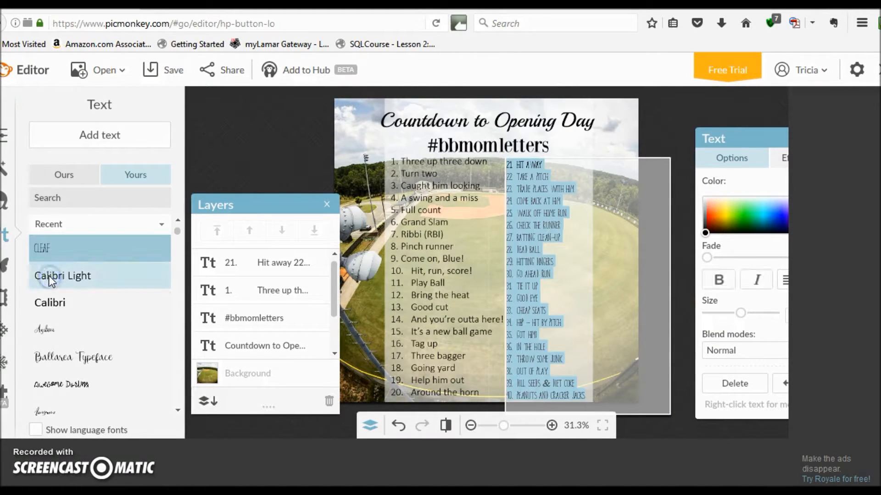
left_click(66, 281)
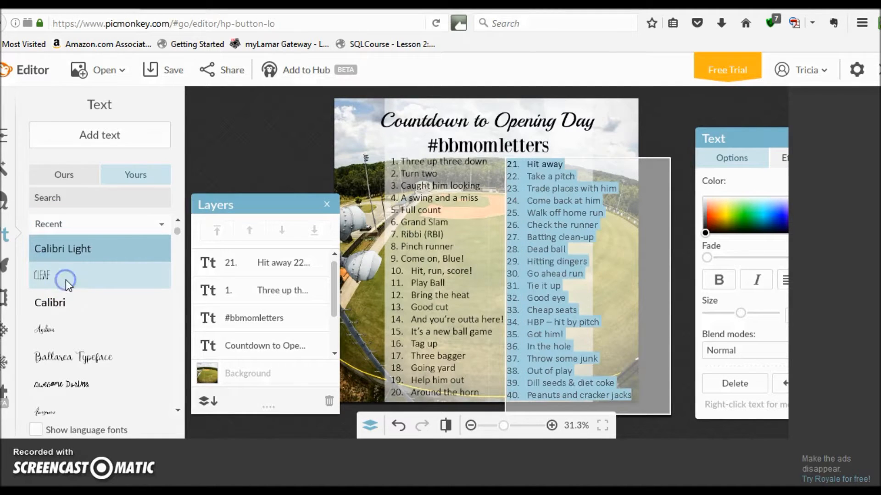
Recolour the selected second-column text dark green and finally black (000000), and deselect the text box.
left_click_drag(766, 137, 671, 122)
left_click(725, 163)
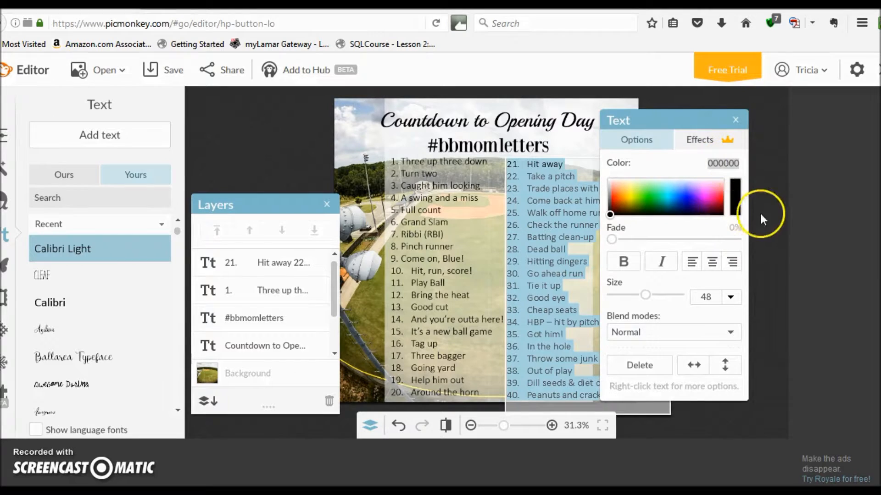
left_click(635, 208)
double_click(724, 164)
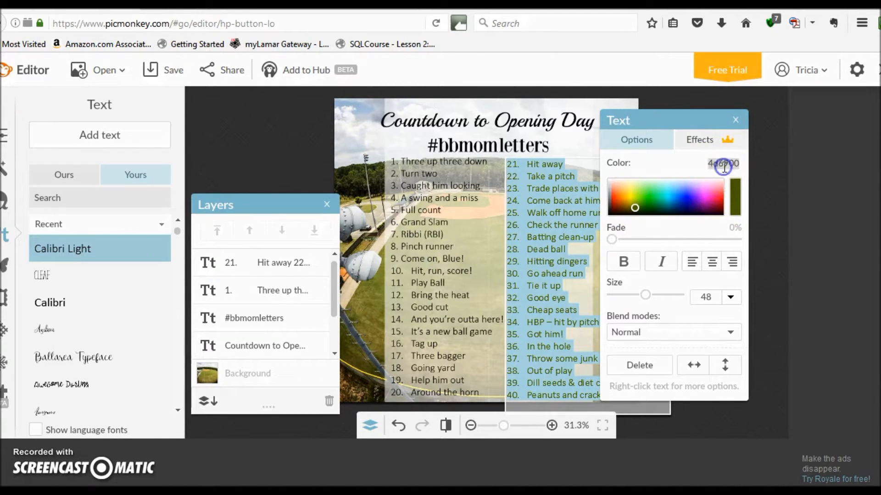
type("000000")
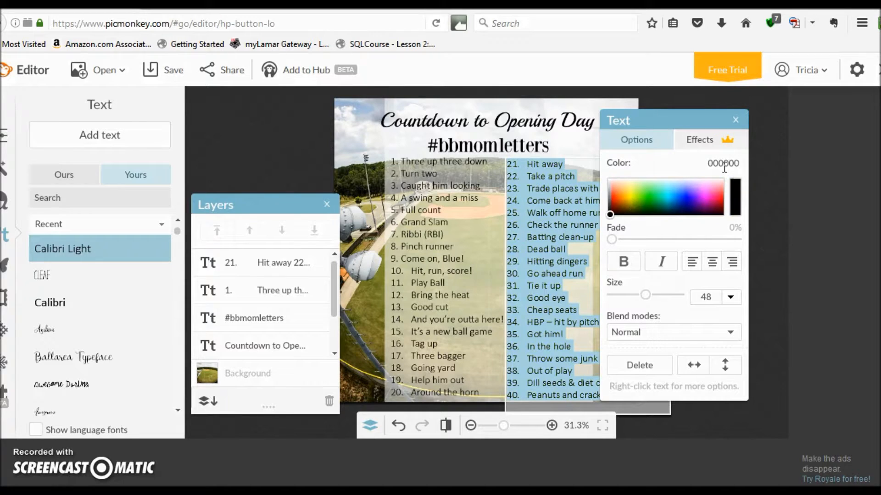
left_click(736, 120)
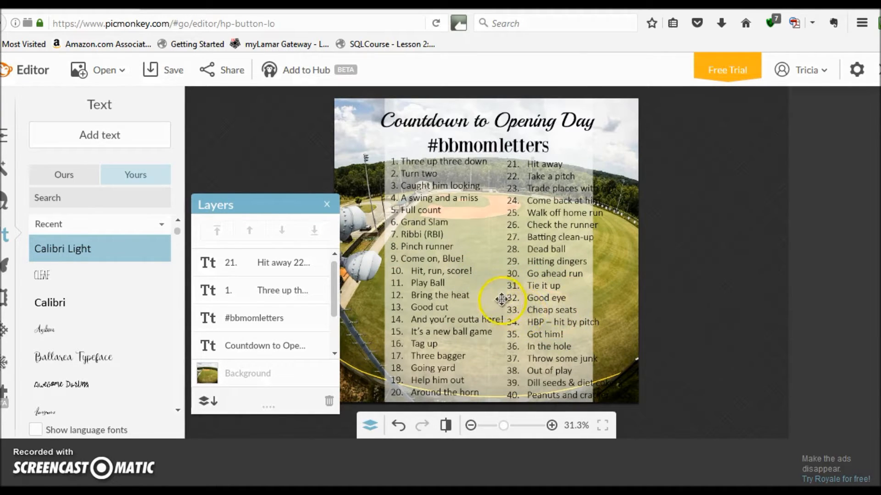
Select the white overlay behind the second column and enlarge it to extend farther right beneath the list text.
left_click(474, 287)
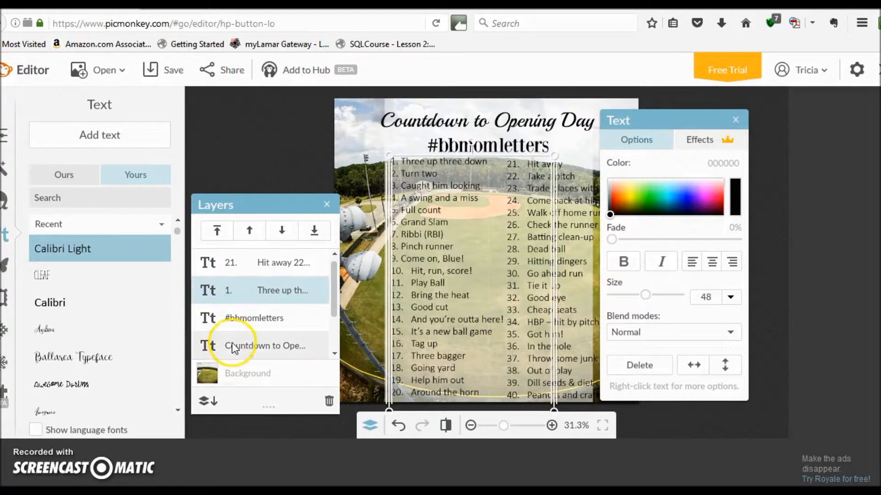
left_click_drag(333, 270, 333, 296)
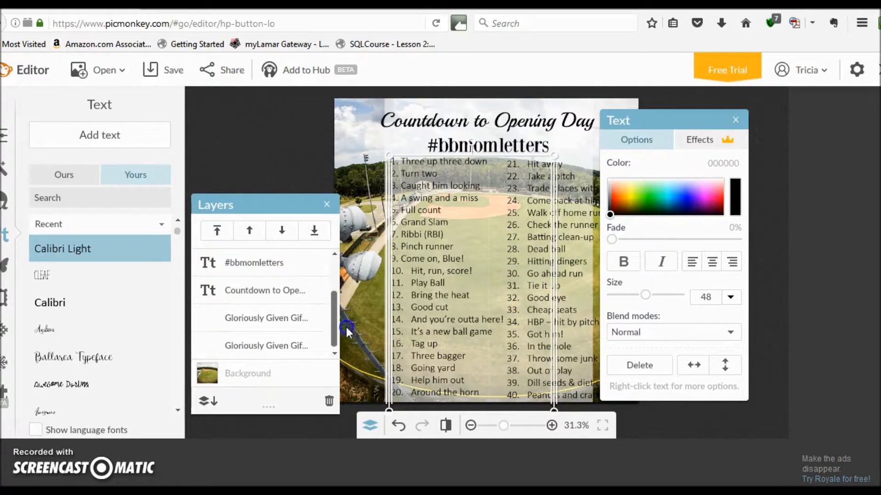
left_click(266, 318)
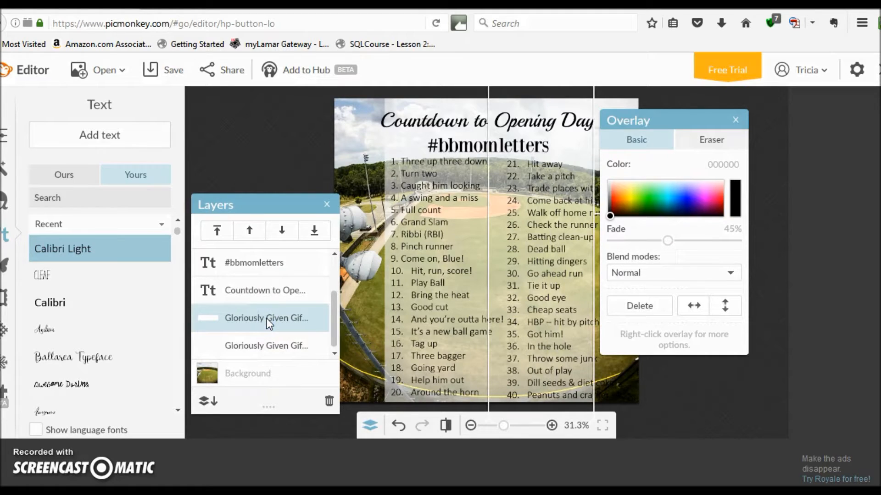
left_click_drag(683, 122, 720, 123)
left_click(614, 277)
left_click(472, 427)
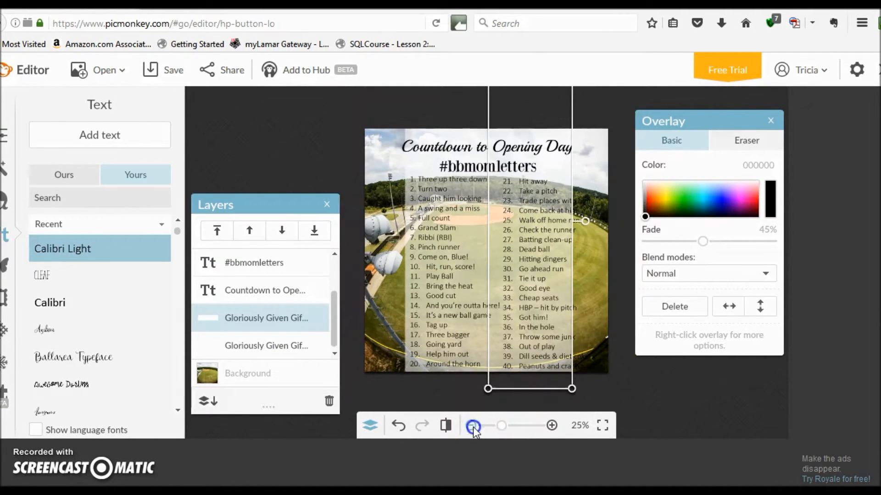
left_click(472, 427)
left_click(535, 381)
left_click_drag(546, 344, 615, 411)
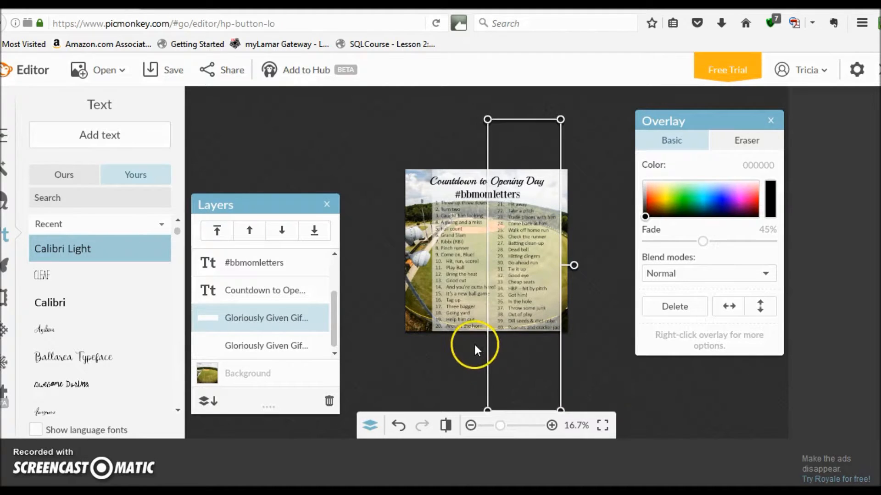
Select the white overlay behind the first list column and move it left so that it borders the second overlay without overlapping.
left_click(463, 331)
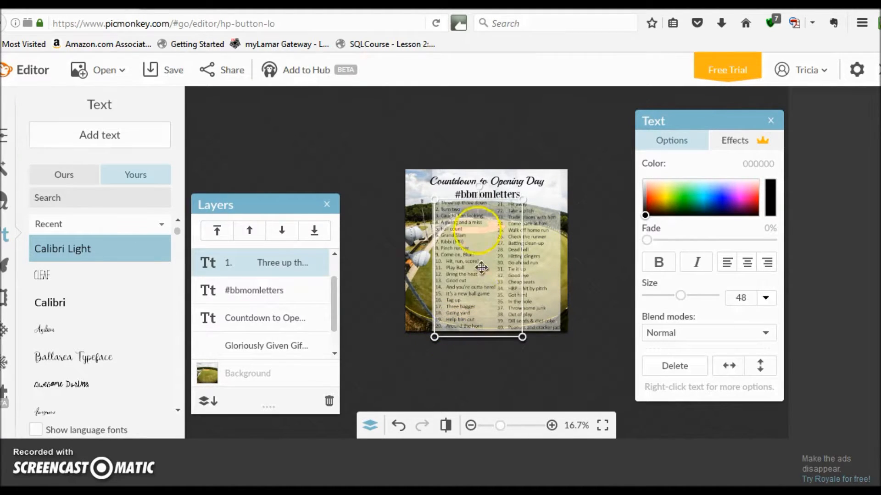
left_click(242, 346)
scroll(257, 342, "down", 1)
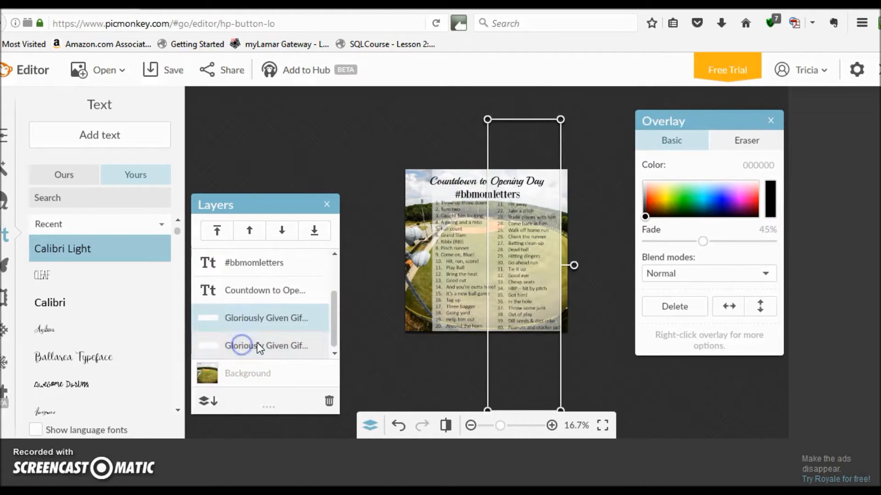
left_click(257, 343)
left_click_drag(431, 337, 392, 406)
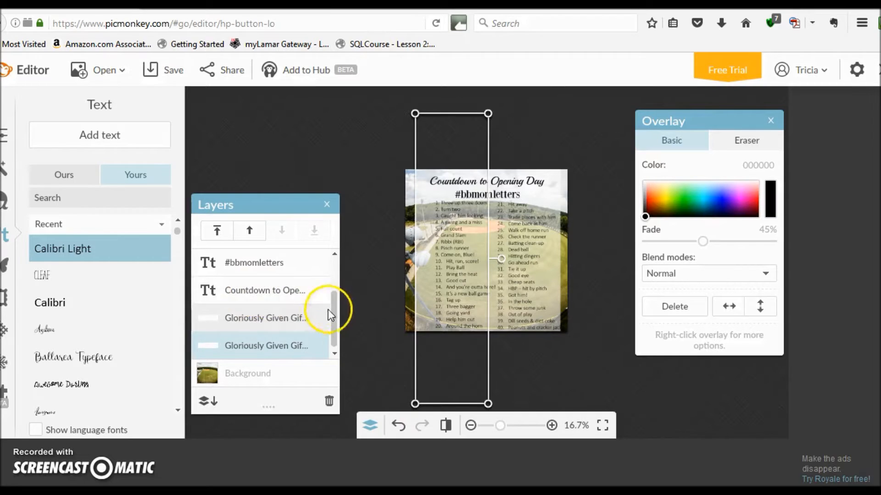
Move the text box with items 1 to 20 left so that it sits fully on the first white overlay.
left_click_drag(336, 312, 357, 271)
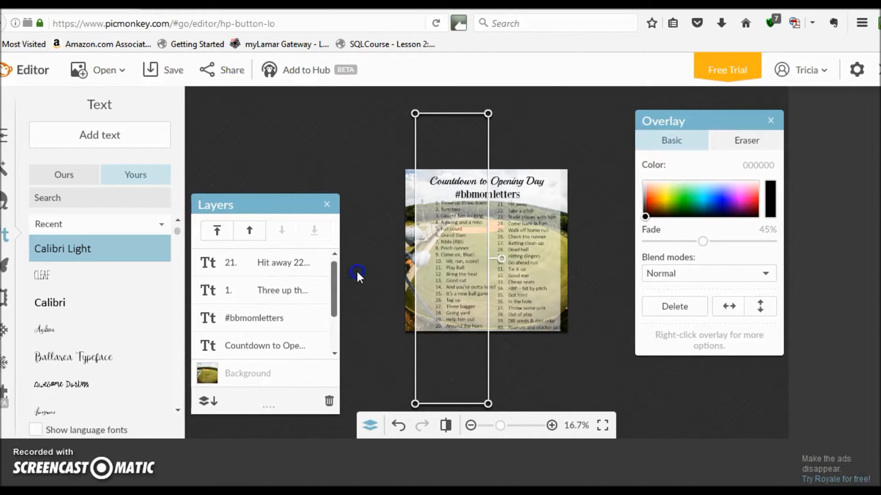
left_click(273, 296)
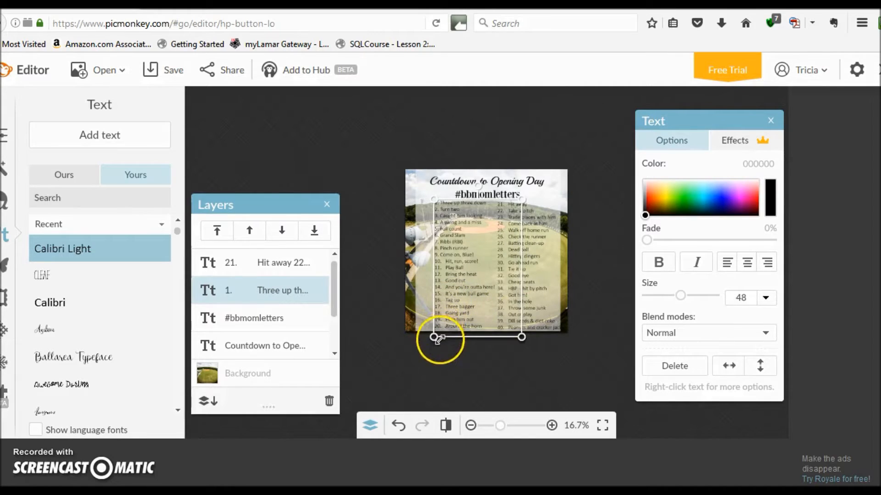
left_click_drag(451, 285, 442, 284)
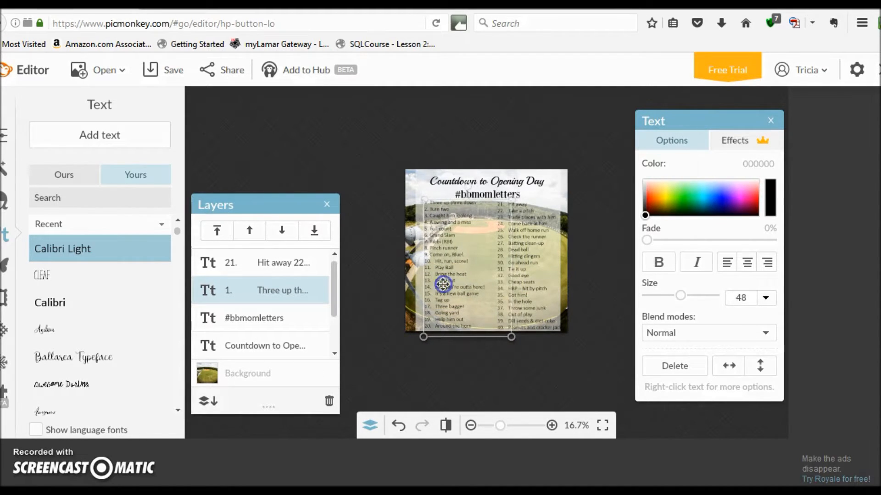
left_click(420, 391)
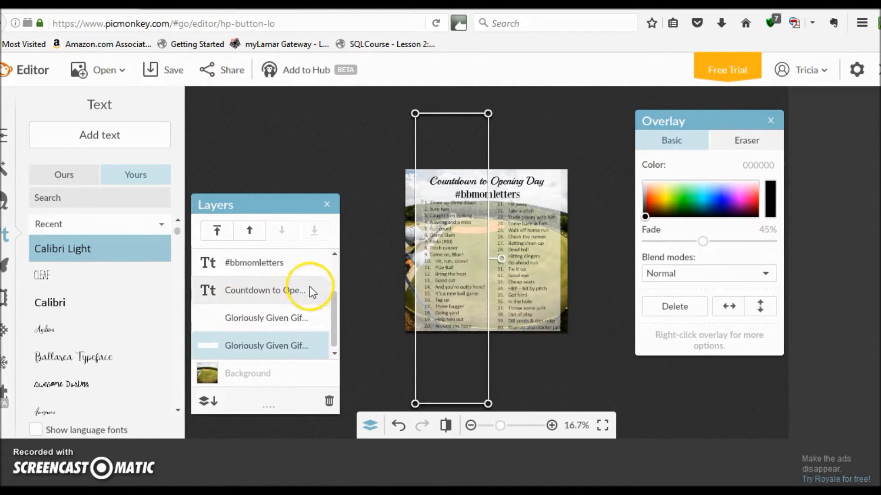
Shift the text box with items 21 to 40 slightly left onto the second white overlay, and deselect everything.
left_click_drag(333, 313, 329, 257)
left_click(285, 268)
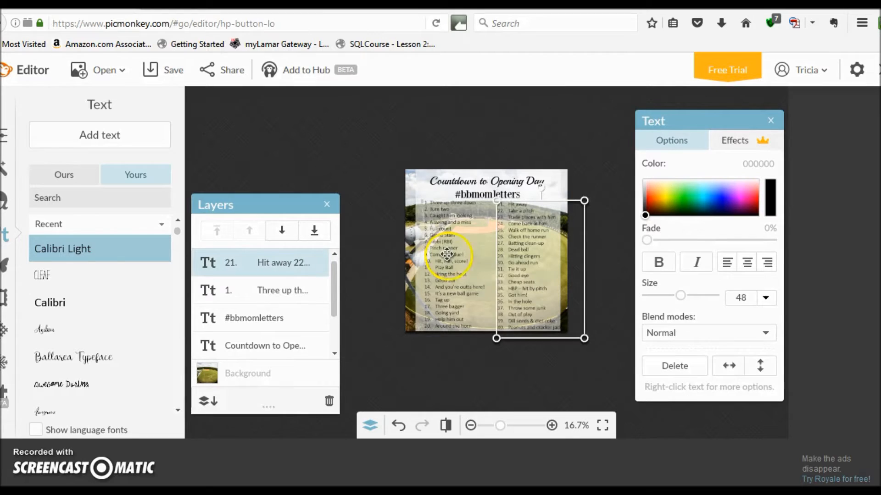
left_click_drag(521, 312, 517, 311)
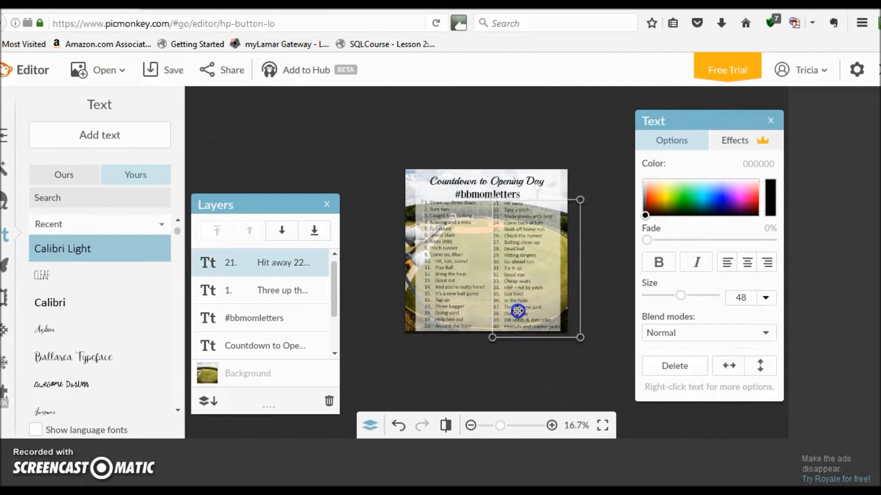
left_click_drag(518, 311, 518, 311)
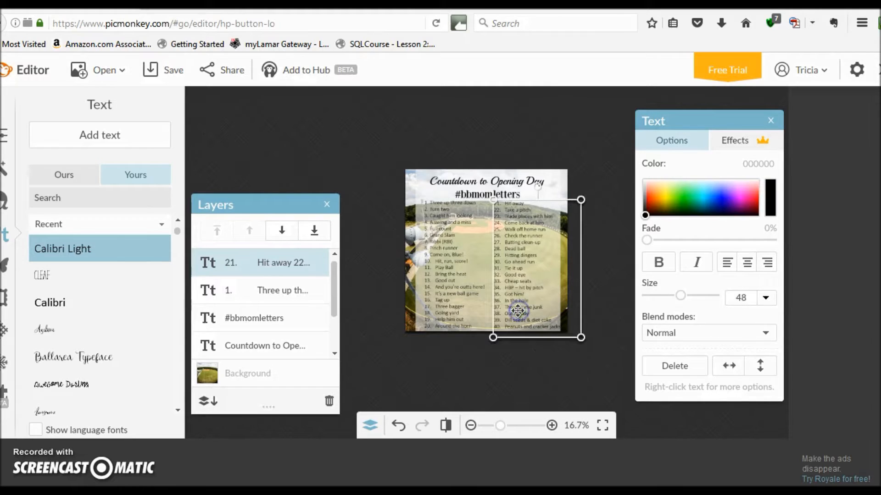
left_click(552, 426)
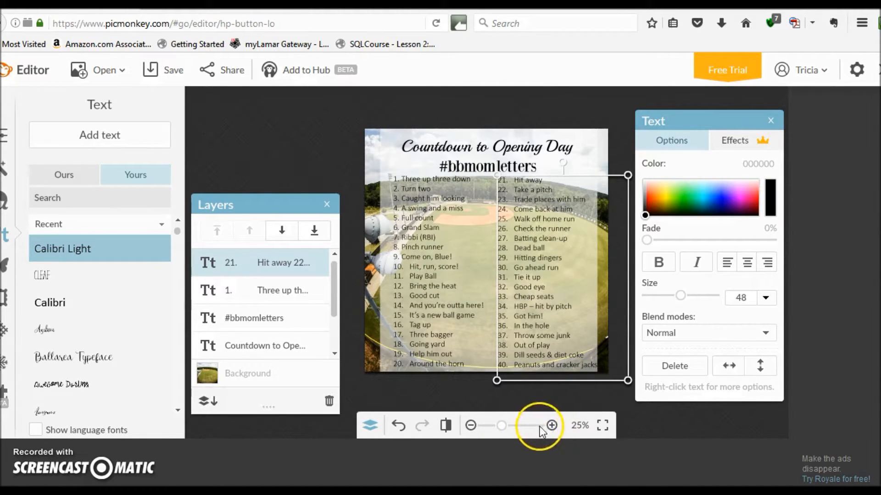
left_click(383, 370)
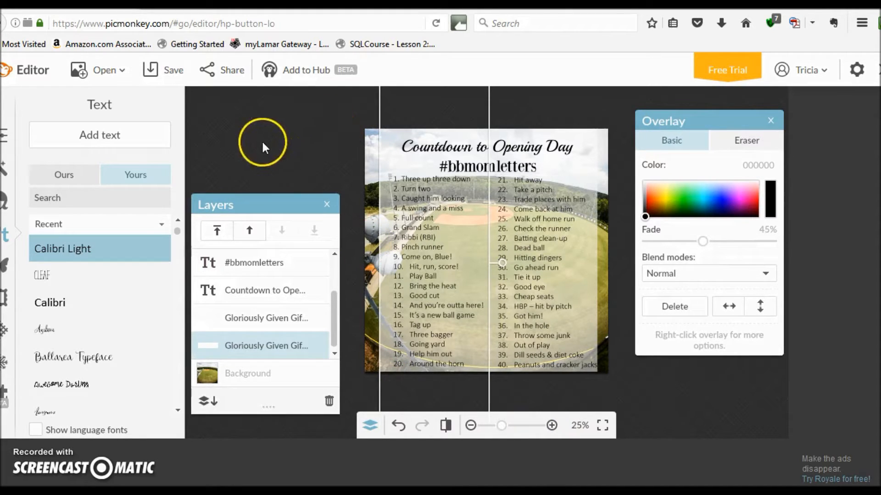
left_click(263, 144)
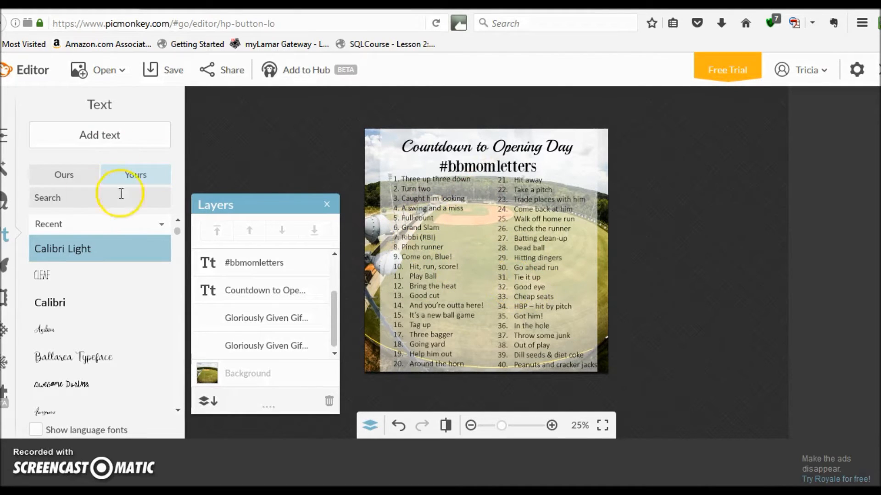
Add a new text box containing the creator's social media handle.
left_click(97, 135)
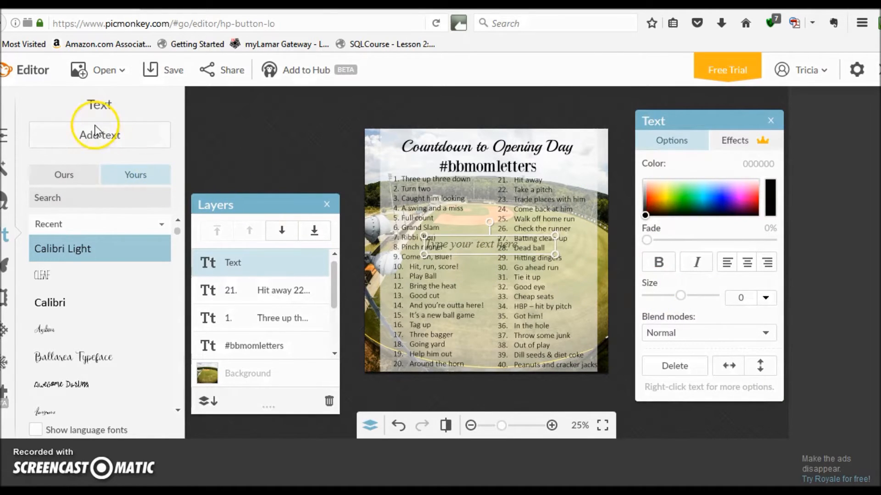
left_click(97, 137)
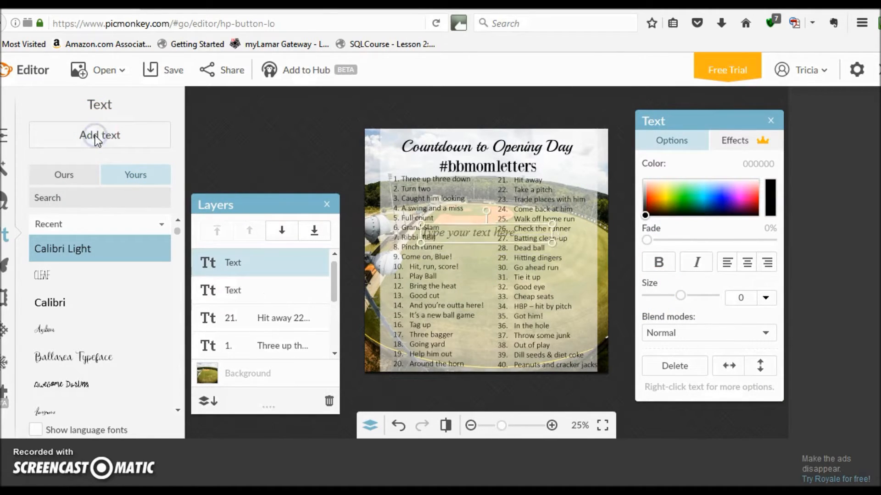
left_click(455, 229)
type("@triciasloveletters")
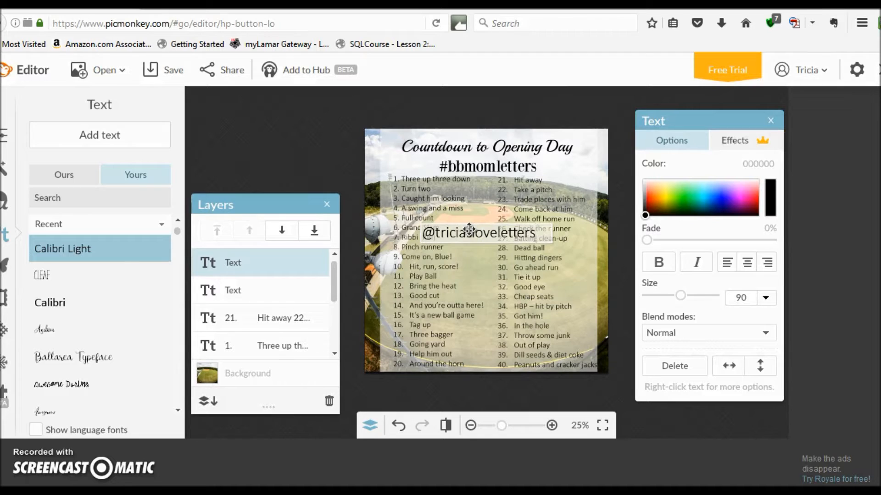
left_click(328, 133)
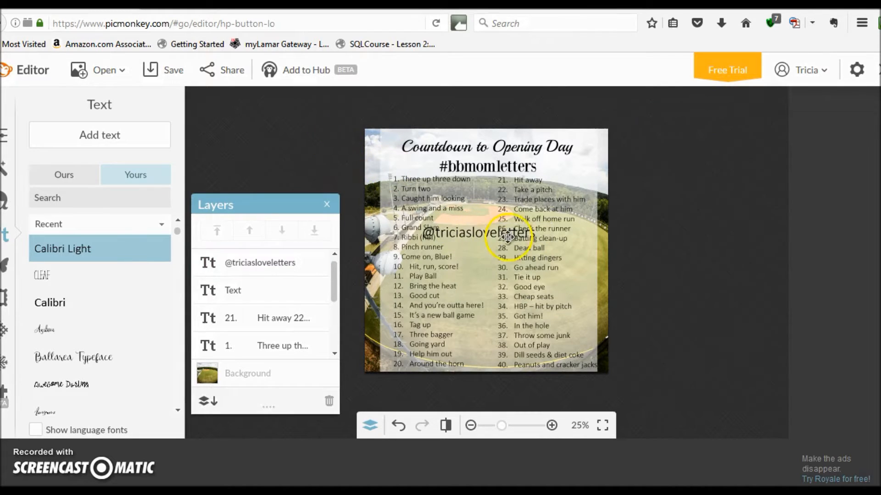
Change the handle text's font to Ballarea Typeface and place it to the right of #bbmomletters.
left_click(477, 233)
left_click(122, 177)
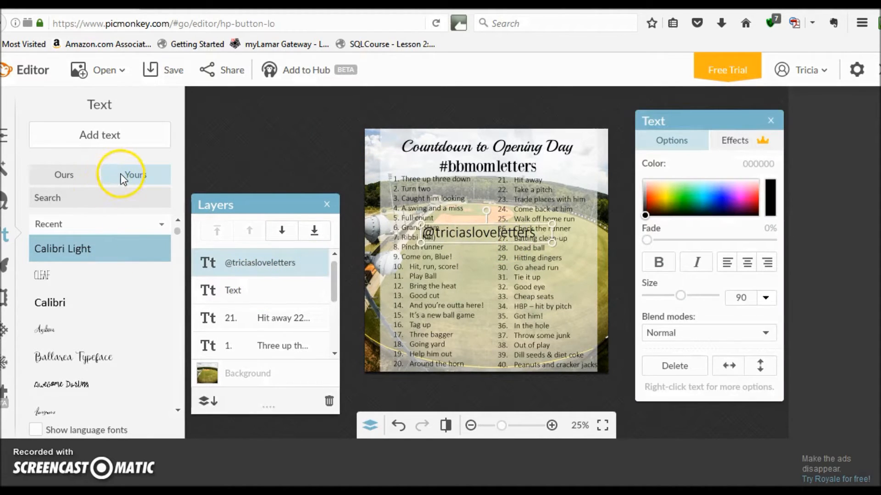
left_click(63, 356)
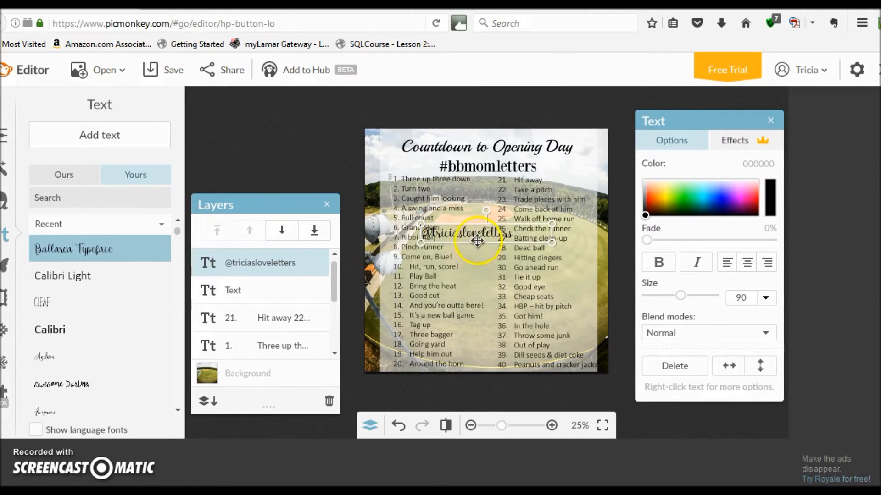
left_click_drag(473, 237, 599, 173)
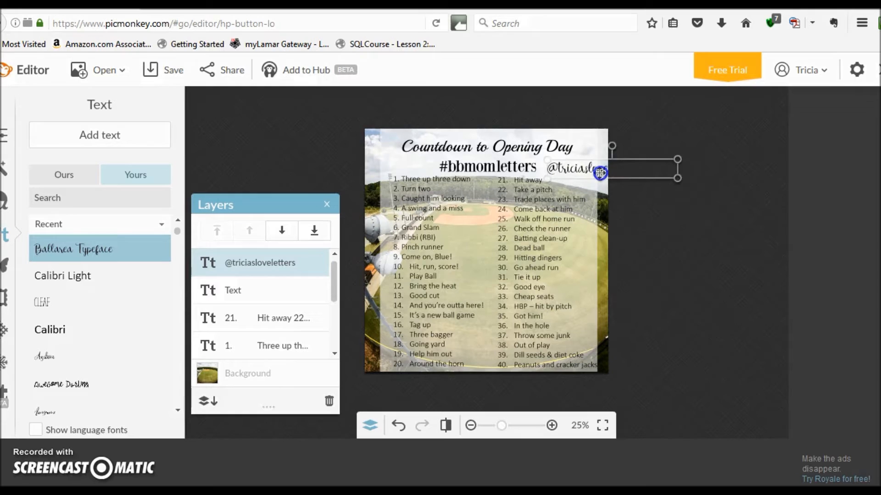
Shrink the handle text to size 50 so that it fits beside #bbmomletters, and deselect it.
left_click_drag(698, 120, 252, 125)
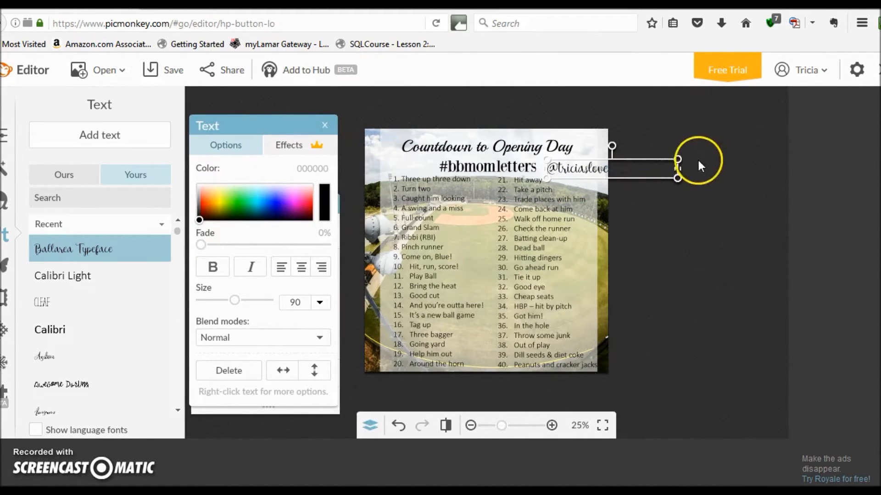
left_click_drag(678, 171, 573, 168)
left_click(635, 227)
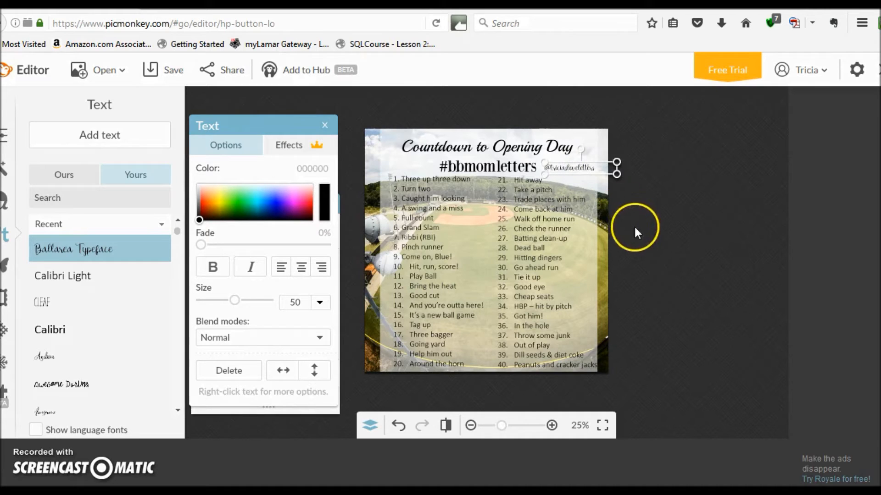
left_click(385, 384)
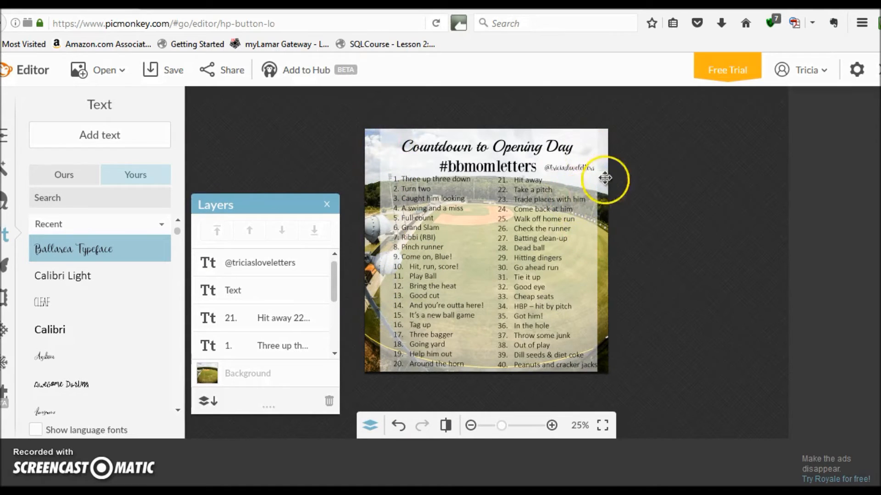
Set the #bbmomletters text size to 48 and center it closely beneath the "Countdown to Opening Day" title.
left_click(478, 167)
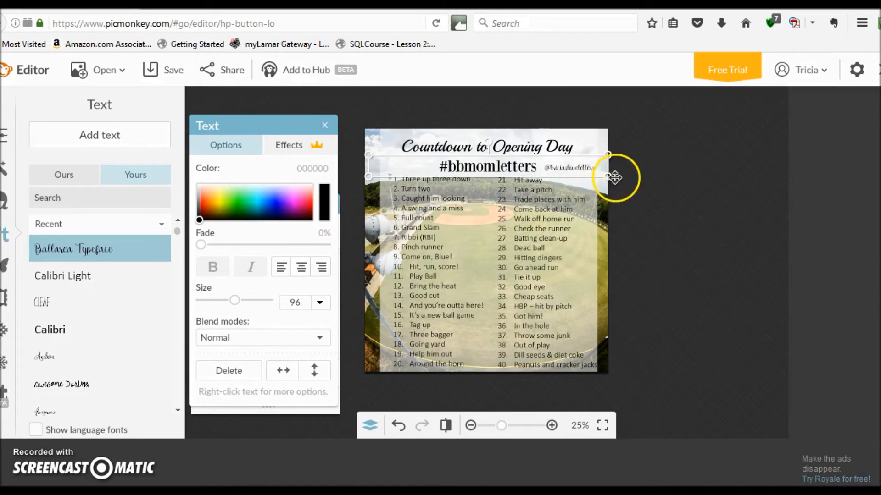
left_click(319, 303)
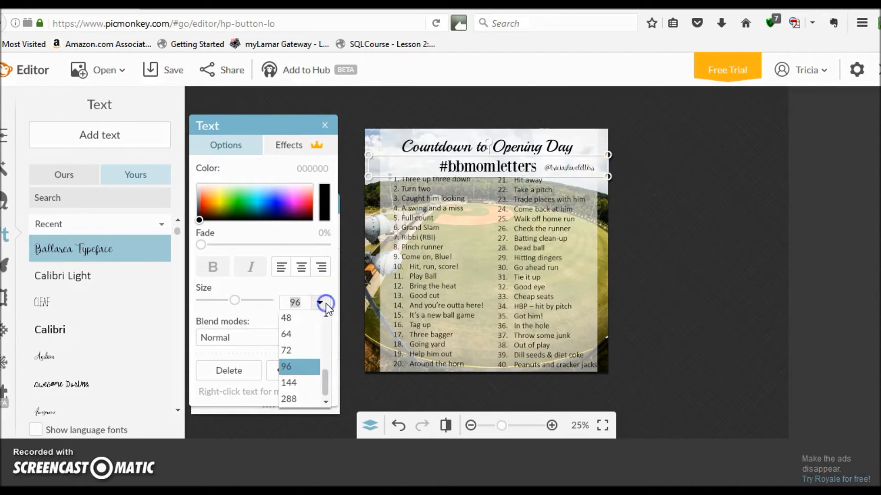
left_click(303, 327)
left_click_drag(488, 165, 488, 160)
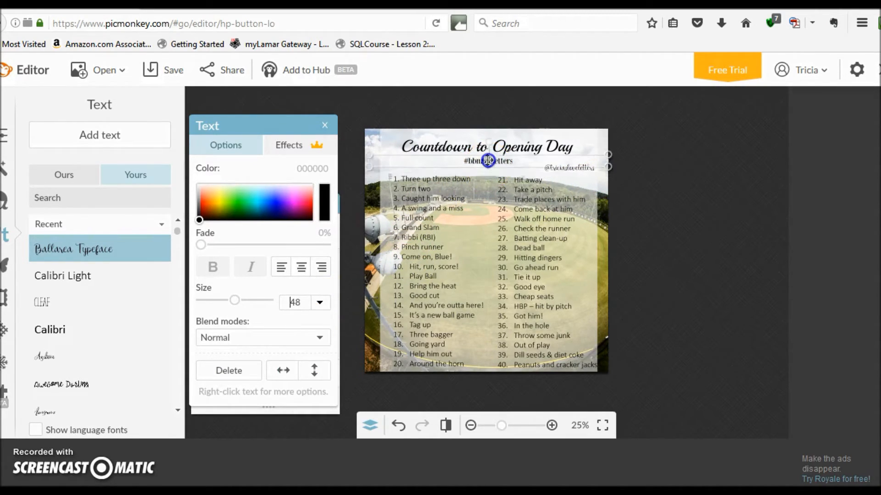
Select the handle text layer, center the handle directly beneath #bbmomletters, and deselect it.
left_click(588, 178)
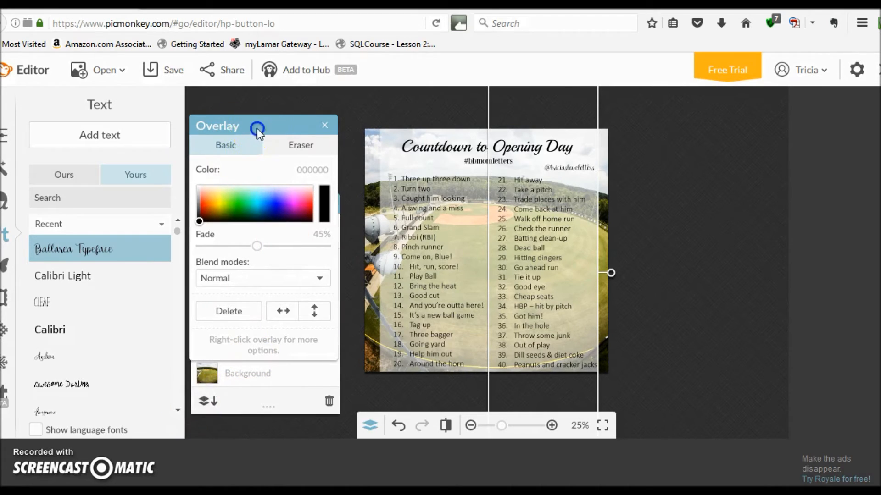
left_click_drag(257, 129, 76, 136)
left_click(331, 307)
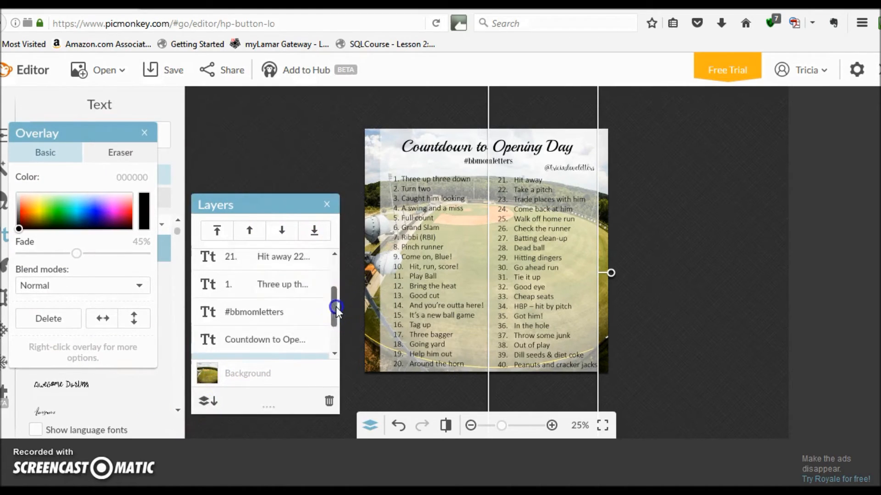
left_click_drag(336, 307, 320, 260)
left_click(283, 262)
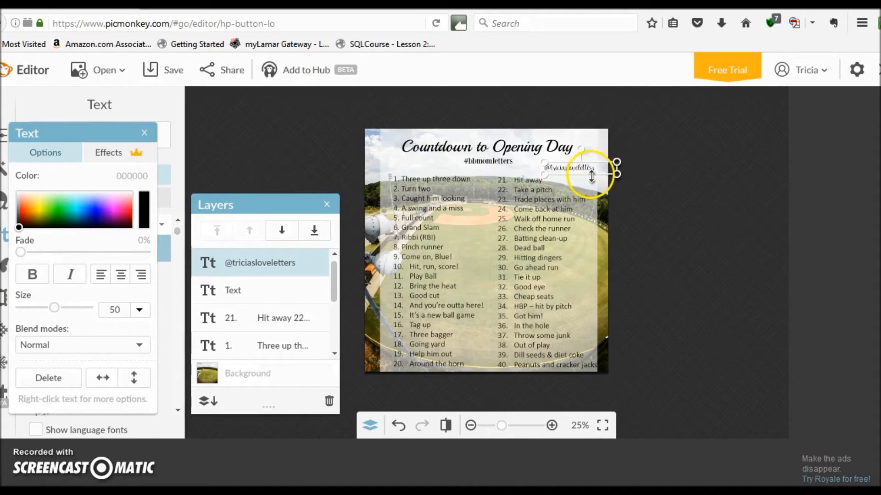
left_click_drag(592, 172, 509, 173)
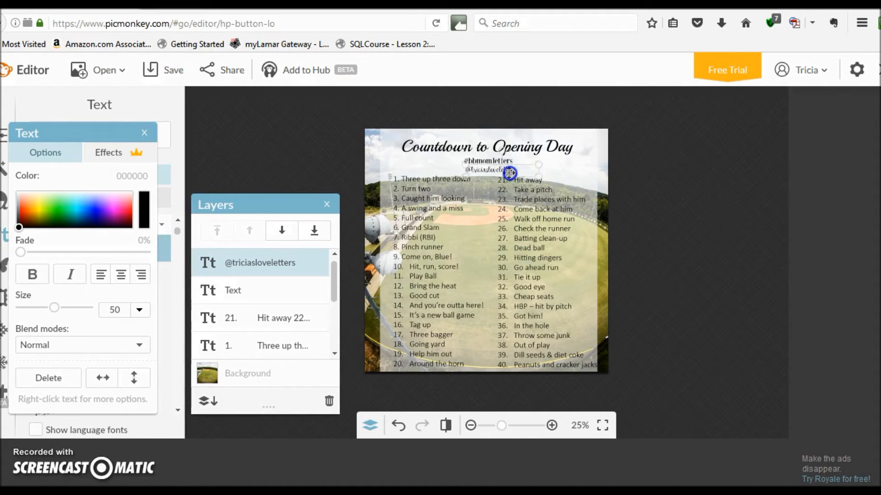
left_click(649, 202)
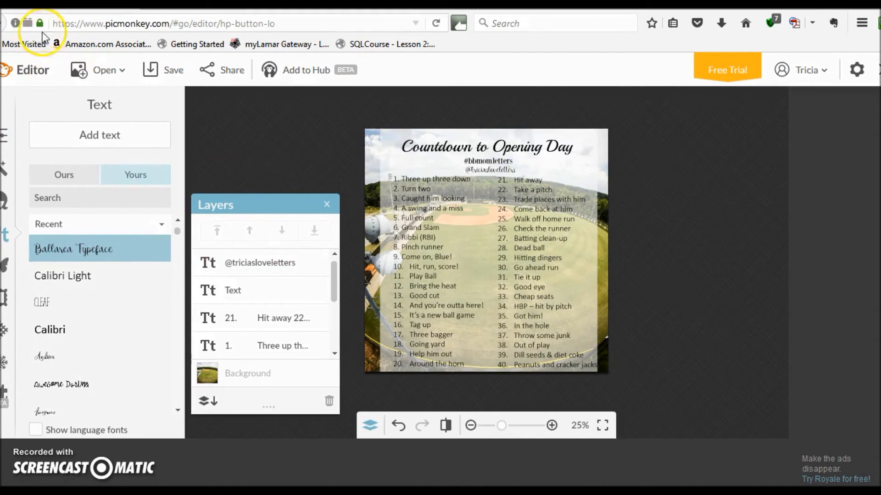
Save the finished graphic to the computer's Desktop under the file name "Baseball two".
left_click(158, 71)
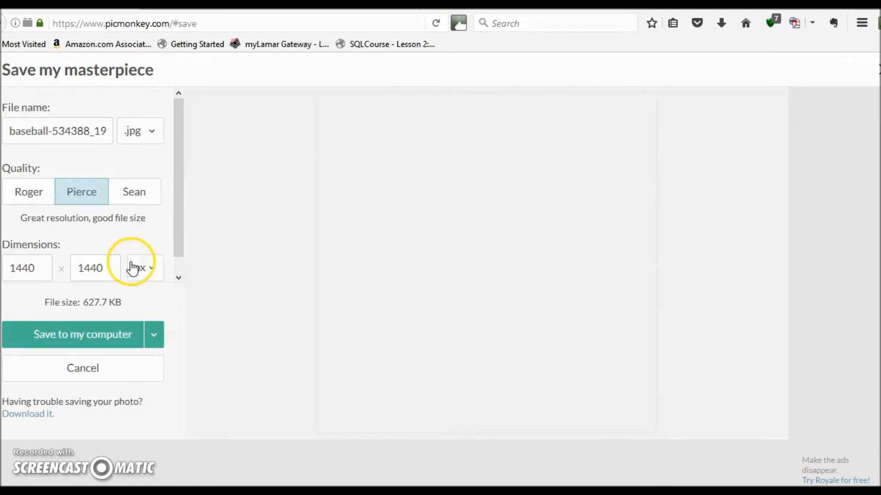
left_click(150, 335)
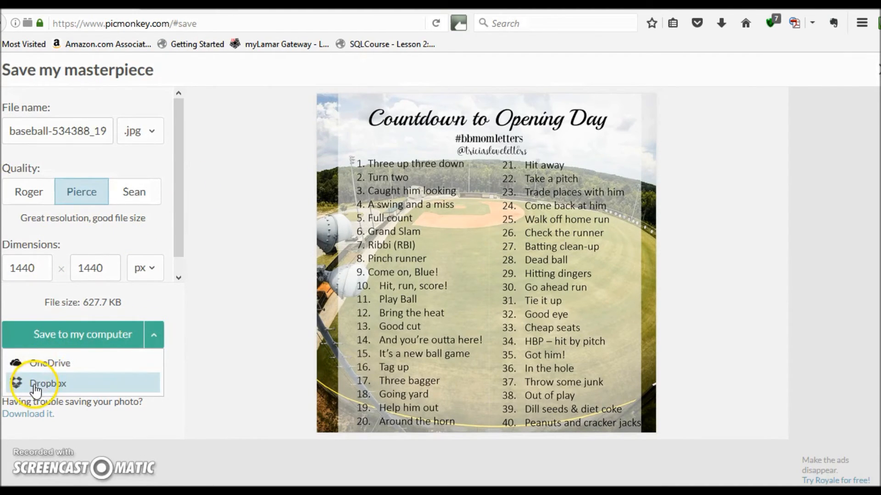
left_click(155, 341)
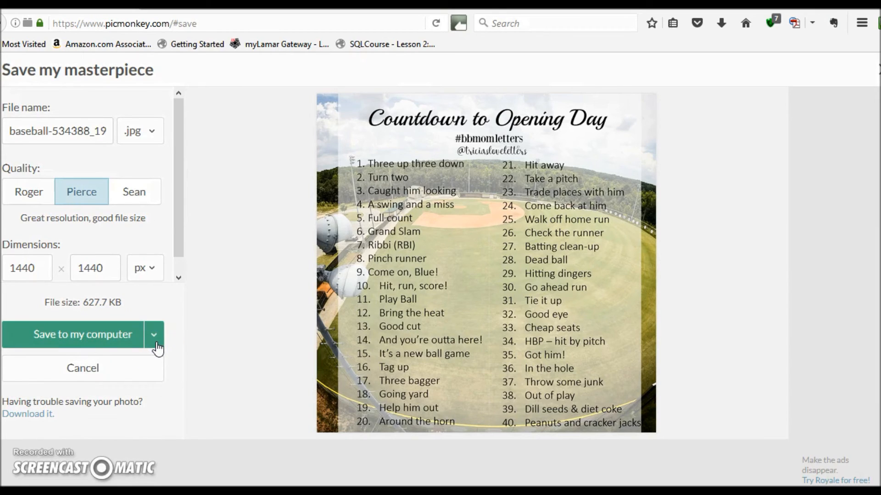
left_click(89, 344)
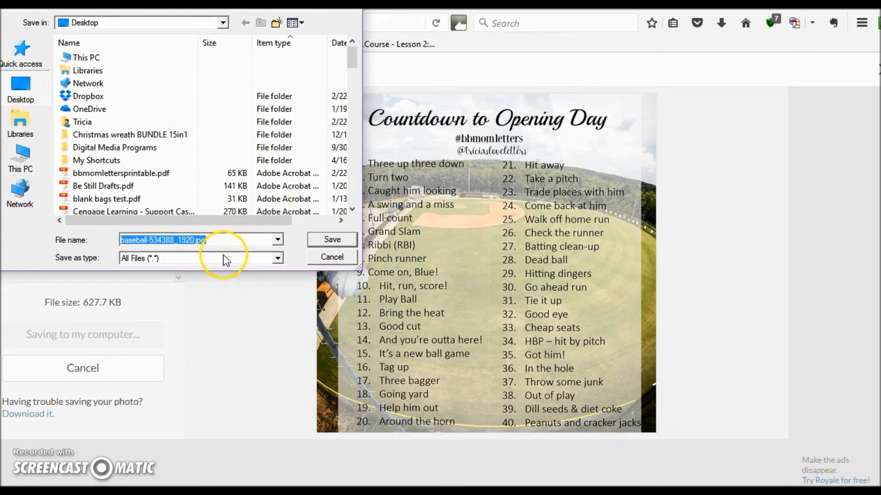
type("Bas")
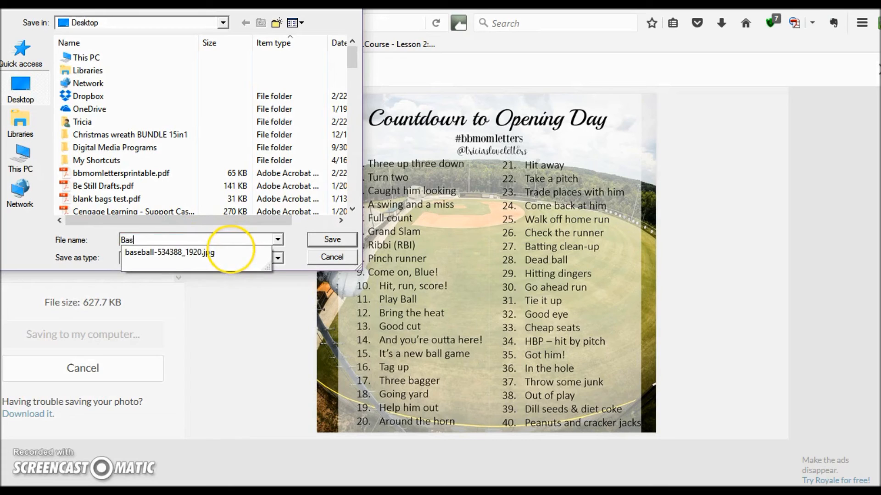
type("eball ")
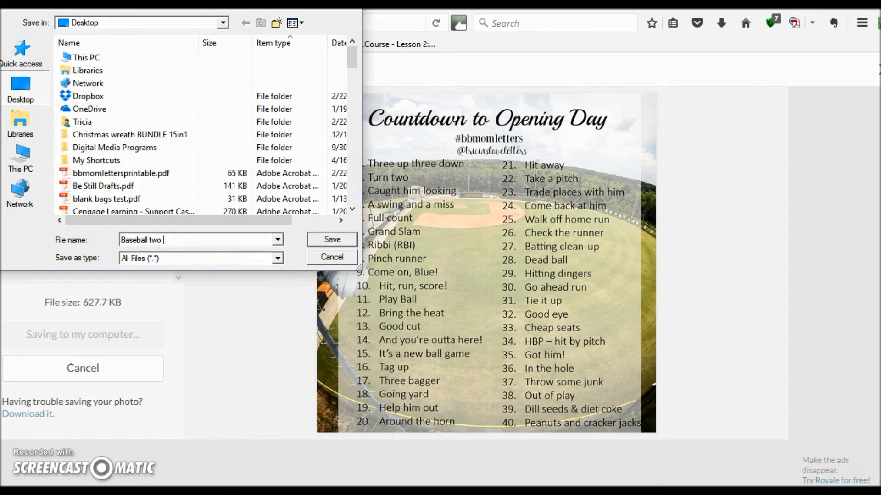
type("two")
left_click(326, 240)
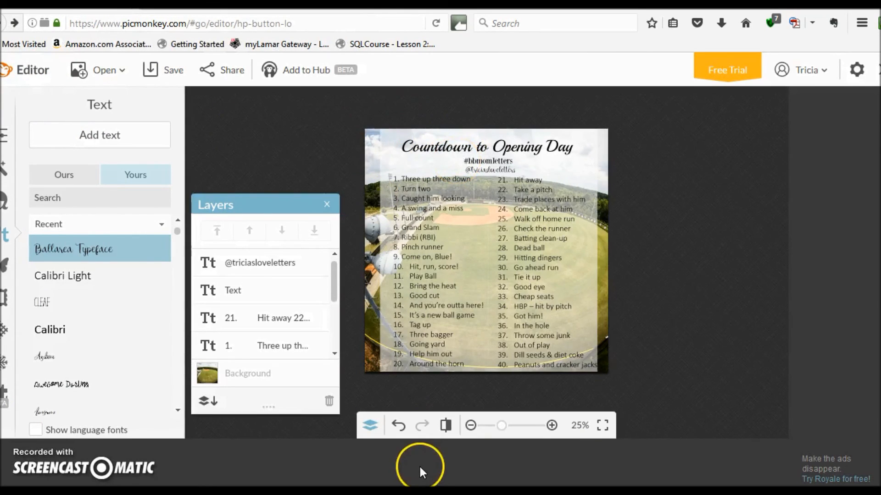
Open the Windows Start menu.
key("super")
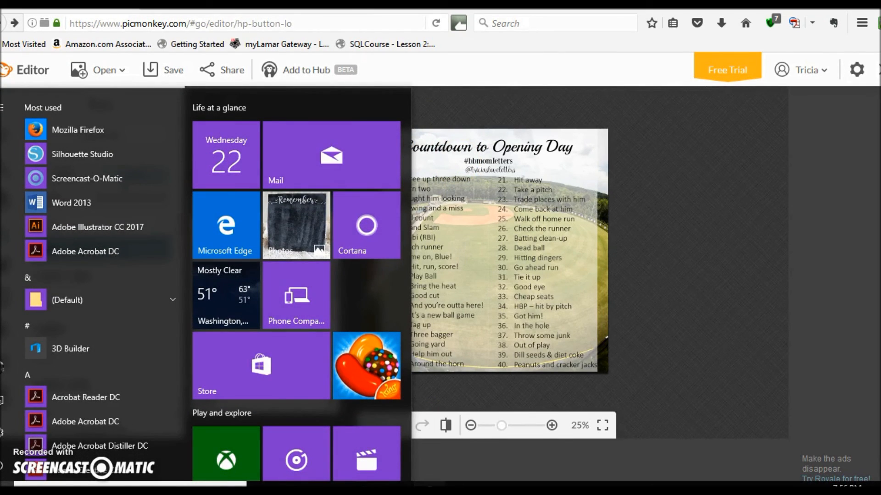